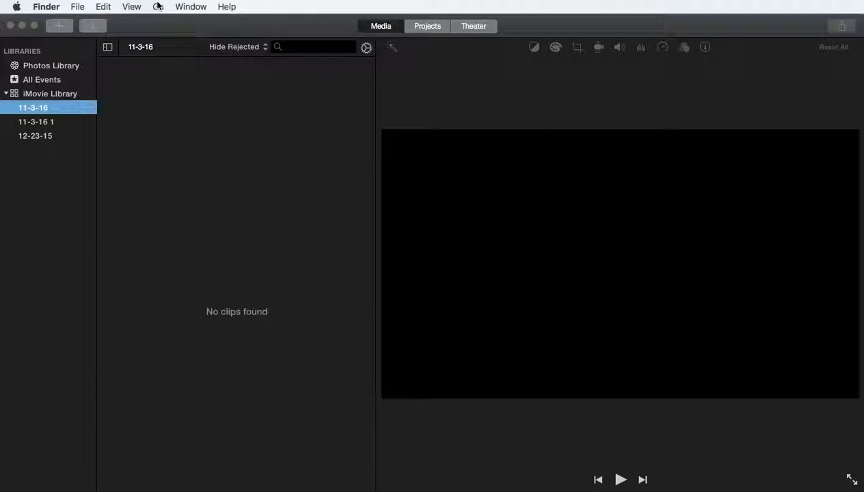
- Locate iMovie among the computer's applications in Finder and close the Finder window
{"action": "left_click", "coordinate": [158, 6]}
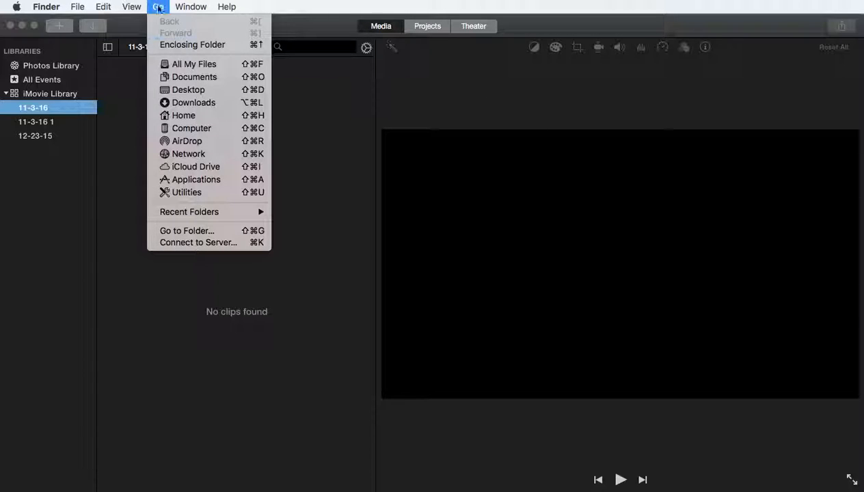
{"action": "left_click", "coordinate": [181, 128]}
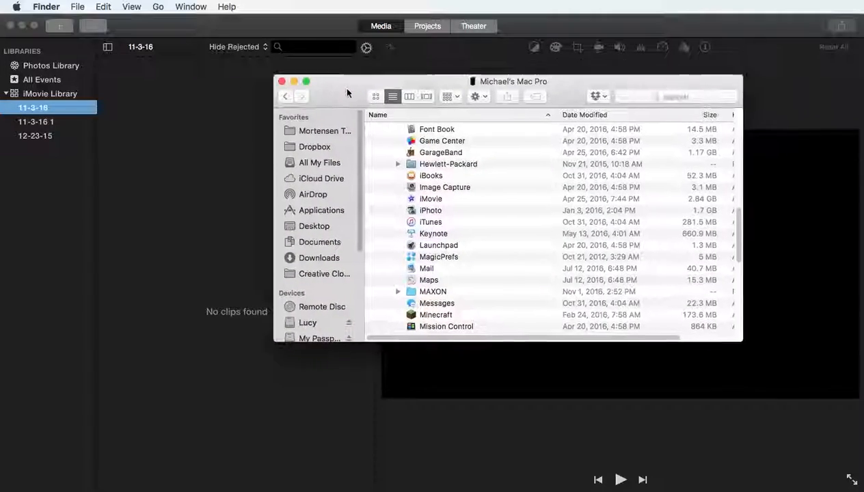
{"action": "left_click_drag", "start_coordinate": [343, 87], "coordinate": [286, 75]}
{"action": "scroll", "coordinate": [394, 164], "scroll_direction": "down", "scroll_amount": 2}
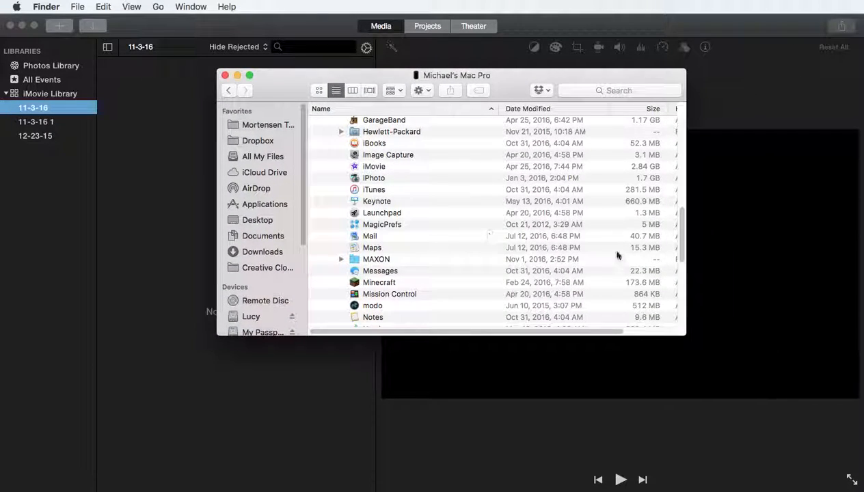
{"action": "mouse_move", "coordinate": [683, 232]}
{"action": "left_mouse_down"}
{"action": "mouse_move", "coordinate": [679, 127]}
{"action": "mouse_move", "coordinate": [683, 203]}
{"action": "mouse_move", "coordinate": [693, 223]}
{"action": "left_mouse_up"}
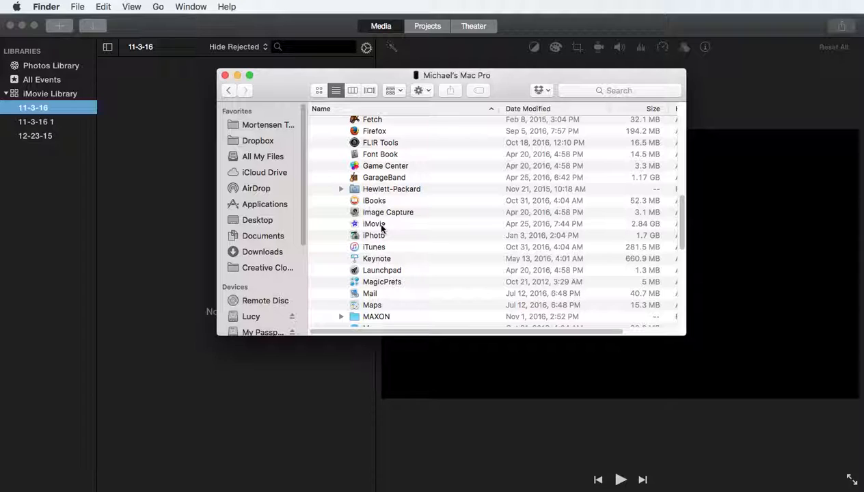
{"action": "left_click", "coordinate": [225, 76]}
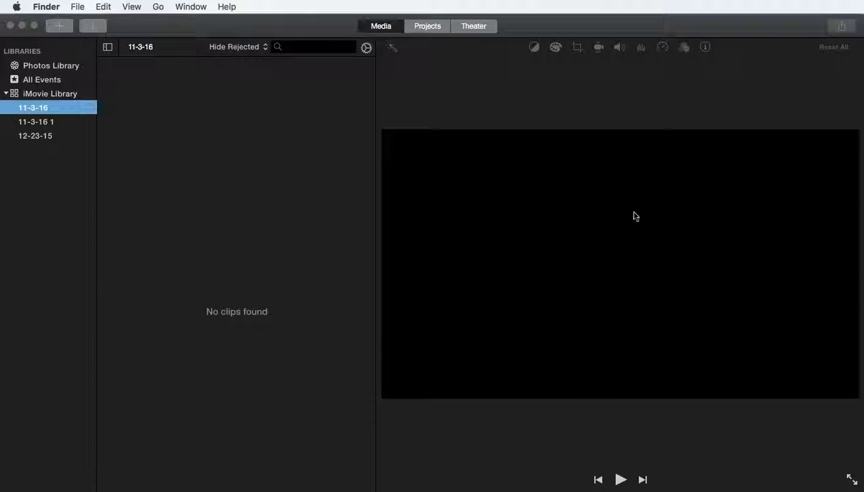
- Open the VideoAudio folder on the desktop in Finder and reposition its window
{"action": "left_click", "coordinate": [158, 7]}
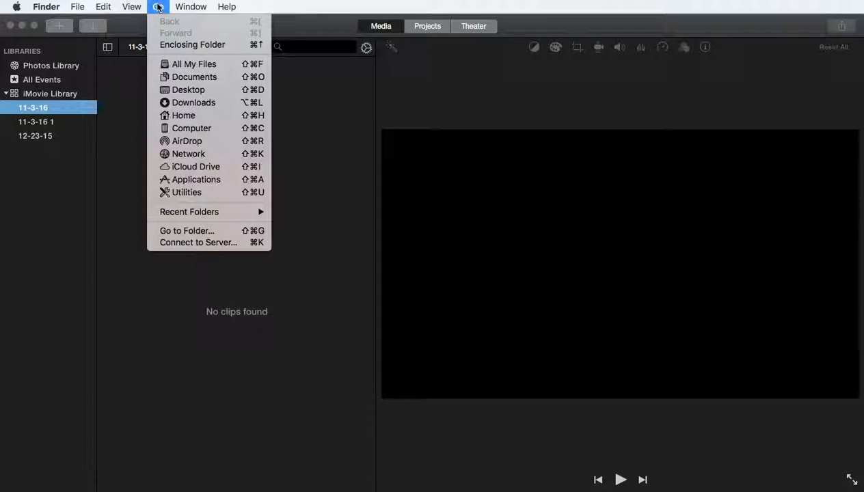
{"action": "left_click", "coordinate": [182, 91]}
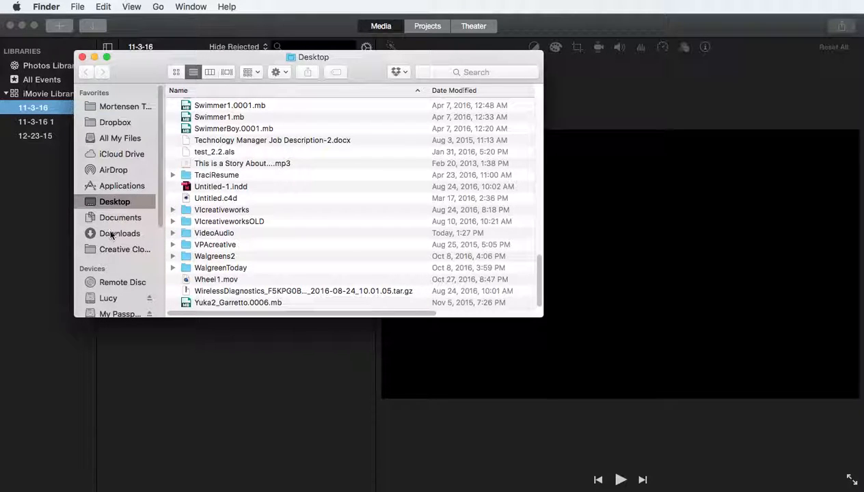
{"action": "double_click", "coordinate": [190, 235]}
{"action": "left_click_drag", "start_coordinate": [145, 74], "coordinate": [351, 143]}
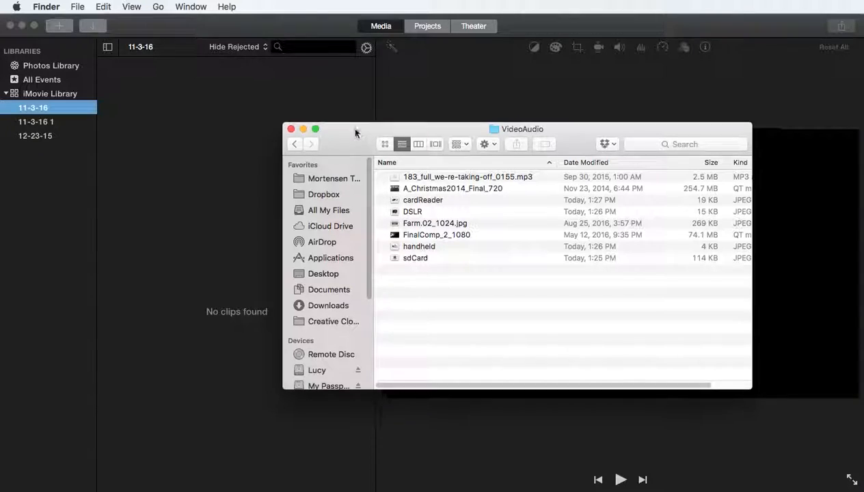
{"action": "left_click_drag", "start_coordinate": [355, 134], "coordinate": [311, 103]}
- View the DSLR and handheld camera images from the VideoAudio folder, closing each preview
{"action": "left_click", "coordinate": [351, 182]}
{"action": "double_click", "coordinate": [351, 182]}
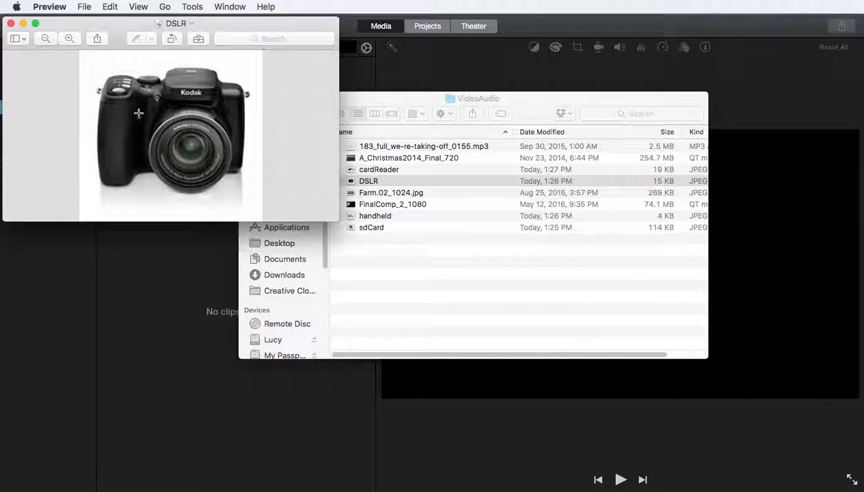
{"action": "left_click", "coordinate": [11, 23]}
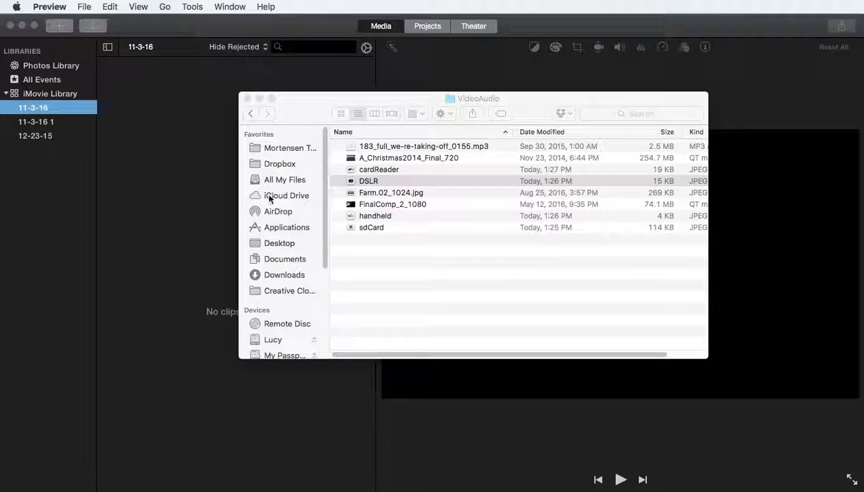
{"action": "double_click", "coordinate": [343, 217]}
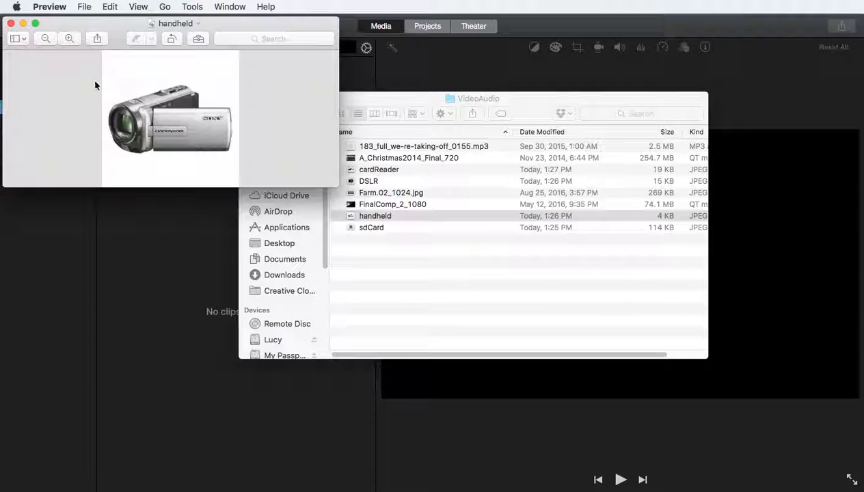
{"action": "left_click", "coordinate": [11, 23]}
- View the sdCard and cardReader images, closing each preview and the VideoAudio folder window
{"action": "double_click", "coordinate": [346, 226]}
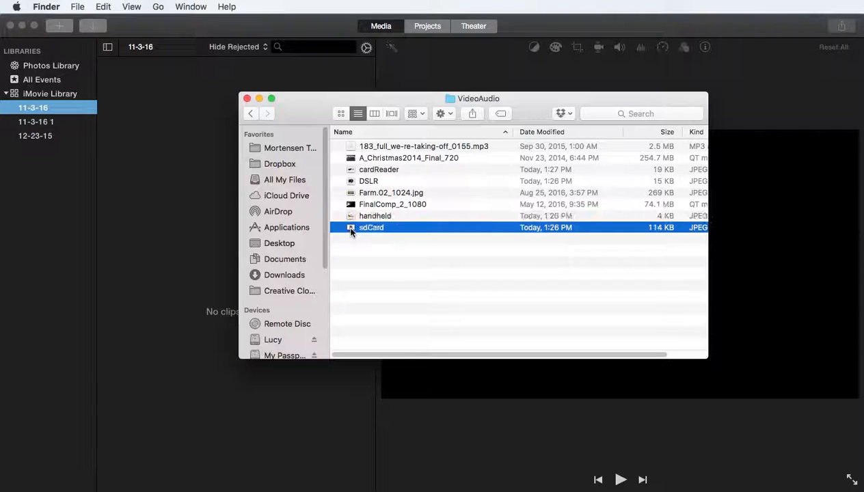
{"action": "left_click_drag", "start_coordinate": [860, 489], "coordinate": [642, 455]}
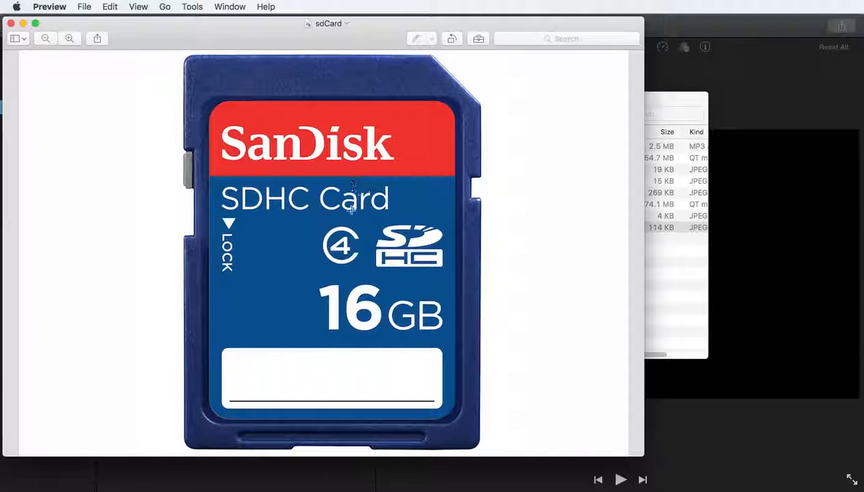
{"action": "left_click", "coordinate": [11, 23]}
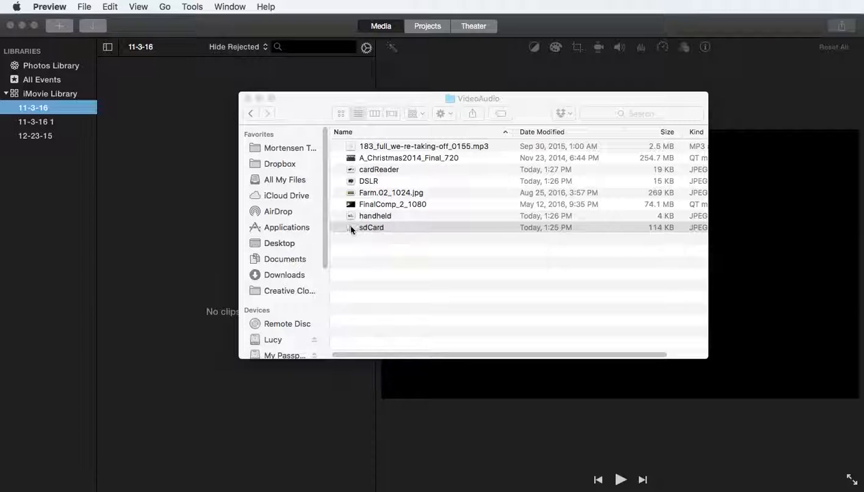
{"action": "double_click", "coordinate": [353, 170]}
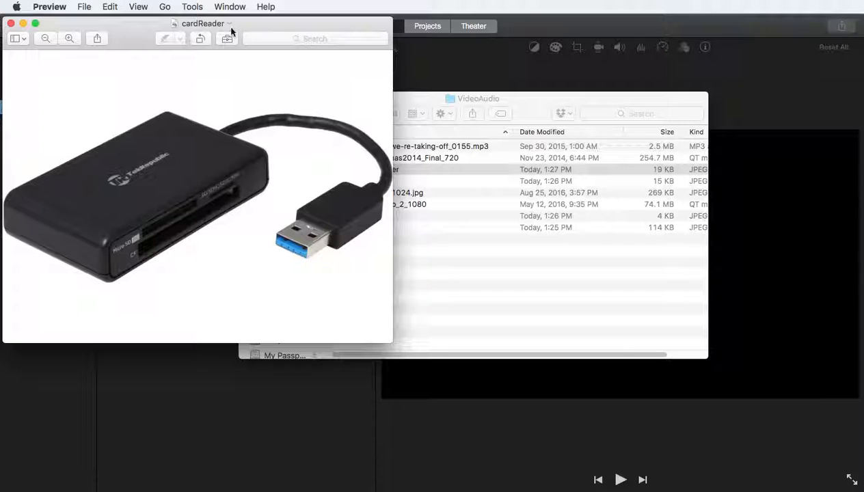
{"action": "left_click", "coordinate": [11, 24]}
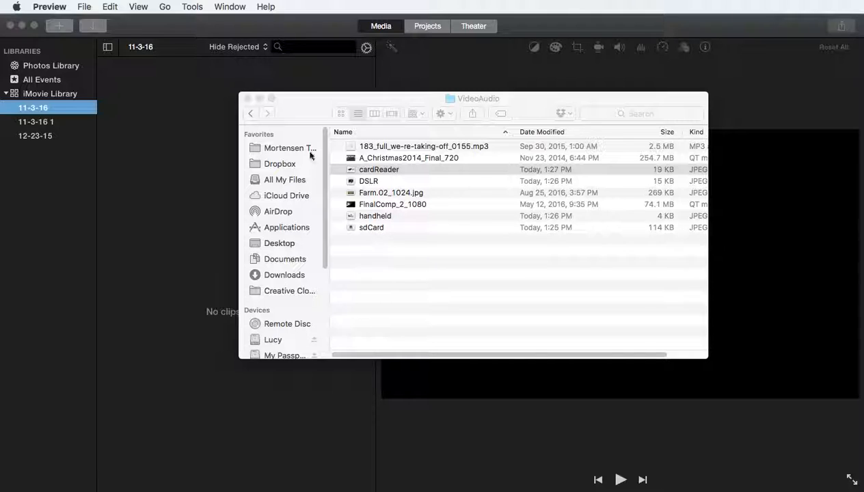
{"action": "left_click", "coordinate": [248, 99]}
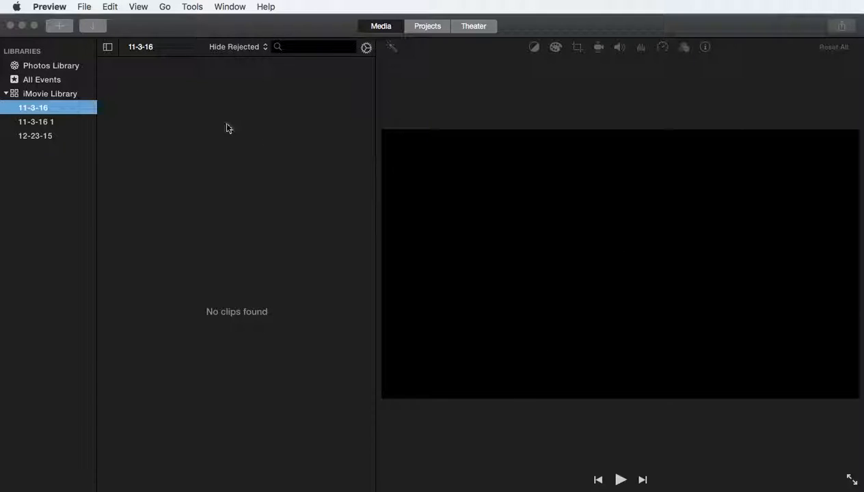
- Switch to iMovie and view the clips of the whole iMovie Library and of the 11-3-16 event
{"action": "left_click", "coordinate": [59, 94]}
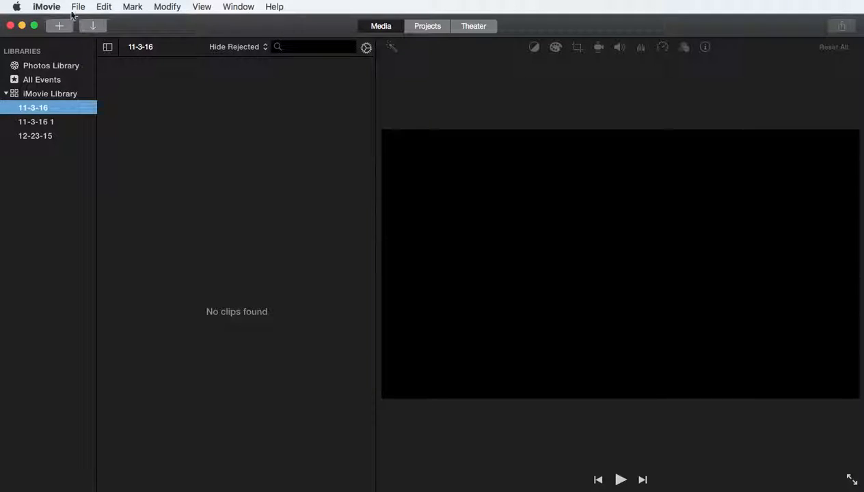
{"action": "left_click", "coordinate": [47, 94]}
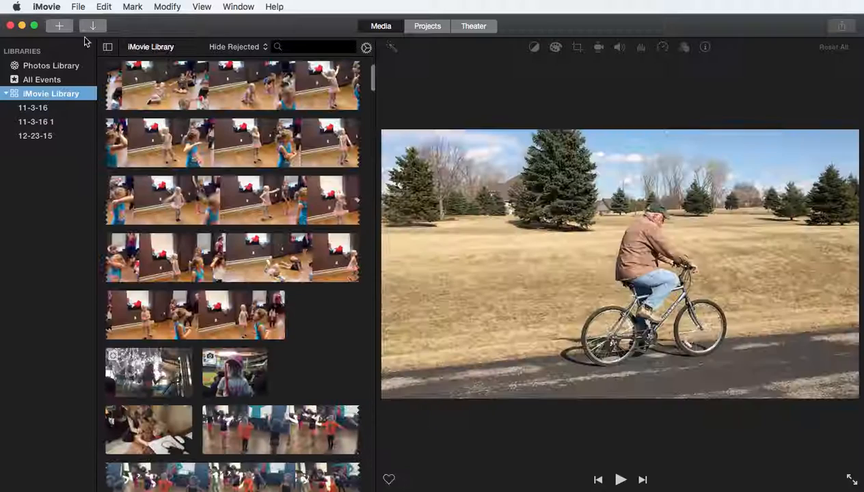
{"action": "left_click", "coordinate": [44, 110]}
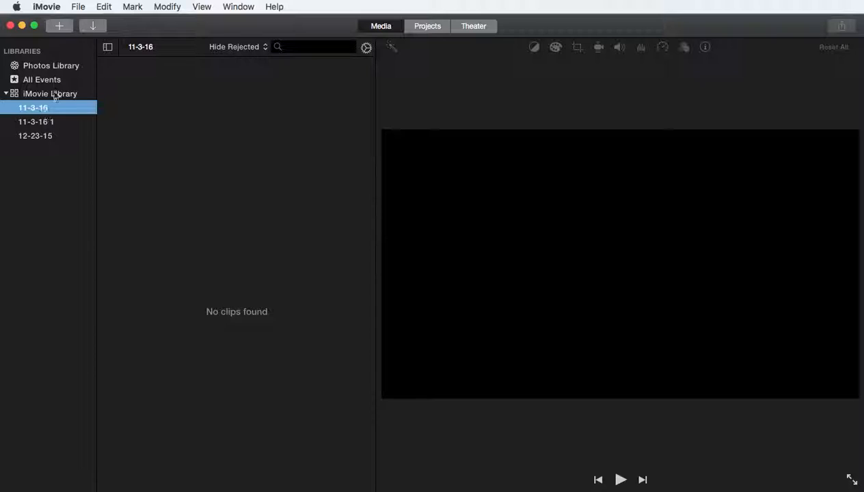
- Create a new event named mikeProj in the iMovie Library and select it
{"action": "left_click", "coordinate": [78, 6]}
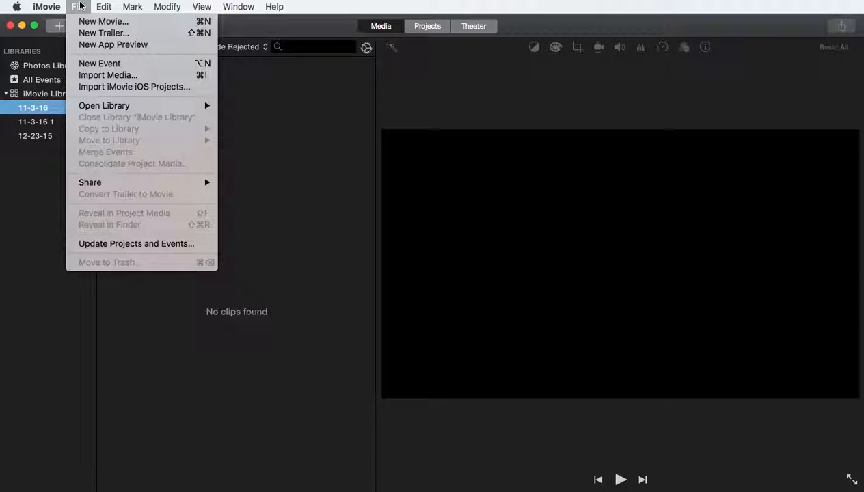
{"action": "left_click", "coordinate": [94, 63]}
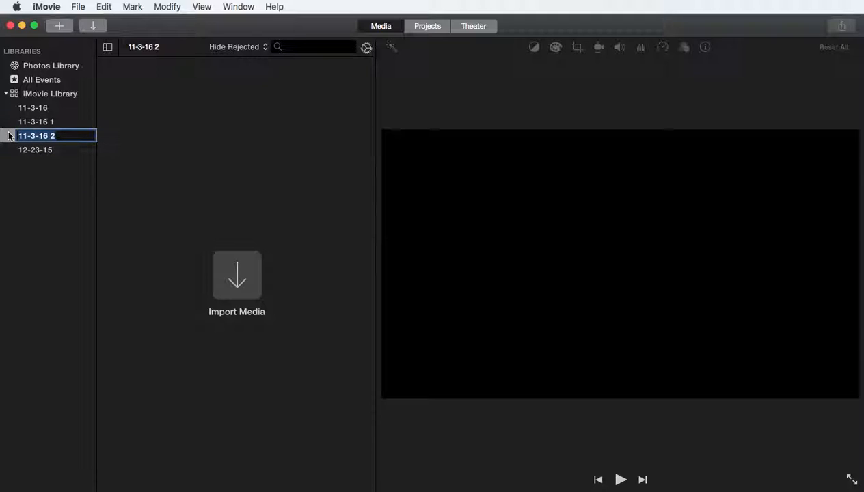
{"action": "type", "text": "mikeProj"}
{"action": "left_click", "coordinate": [37, 123]}
{"action": "left_click", "coordinate": [35, 135]}
{"action": "left_click", "coordinate": [37, 150]}
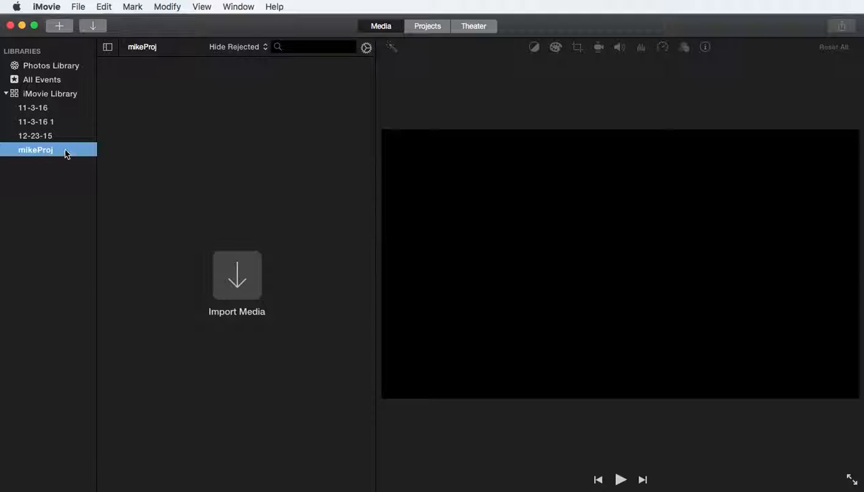
- Import the movie A_Christmas2014_Final_720 from the VideoAudio folder into the mikeProj event
{"action": "left_click", "coordinate": [238, 283]}
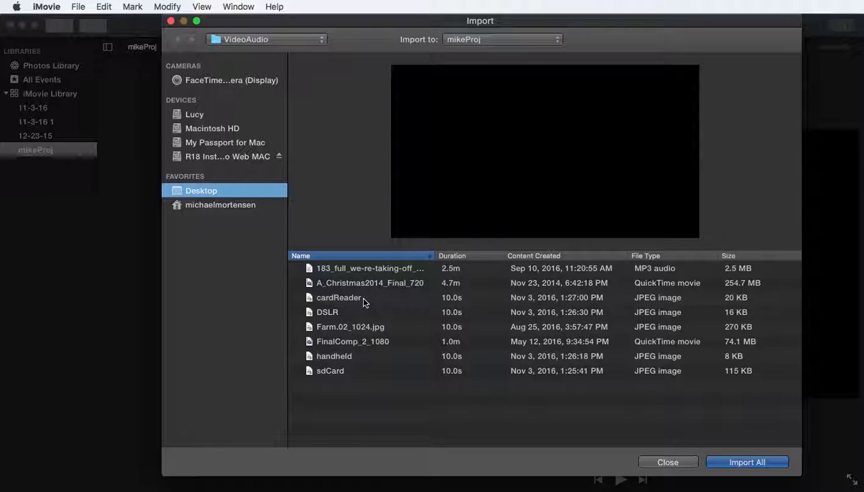
{"action": "left_click", "coordinate": [320, 265]}
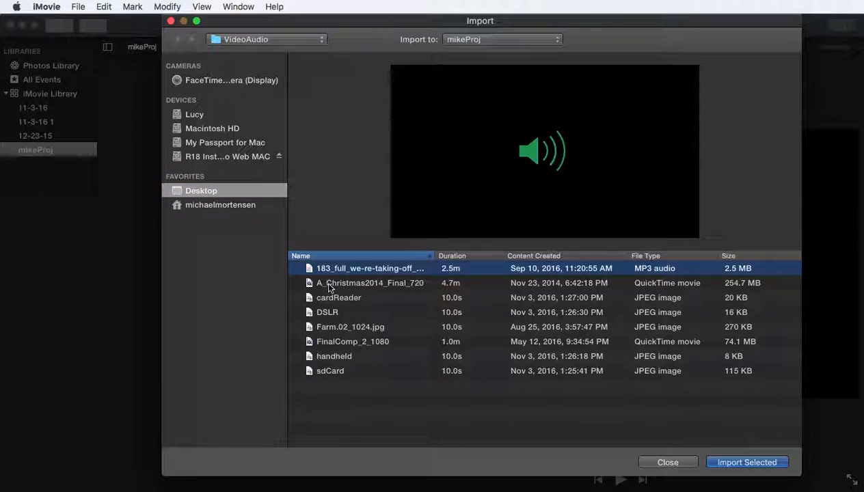
{"action": "left_click", "coordinate": [328, 286]}
{"action": "left_click", "coordinate": [732, 464]}
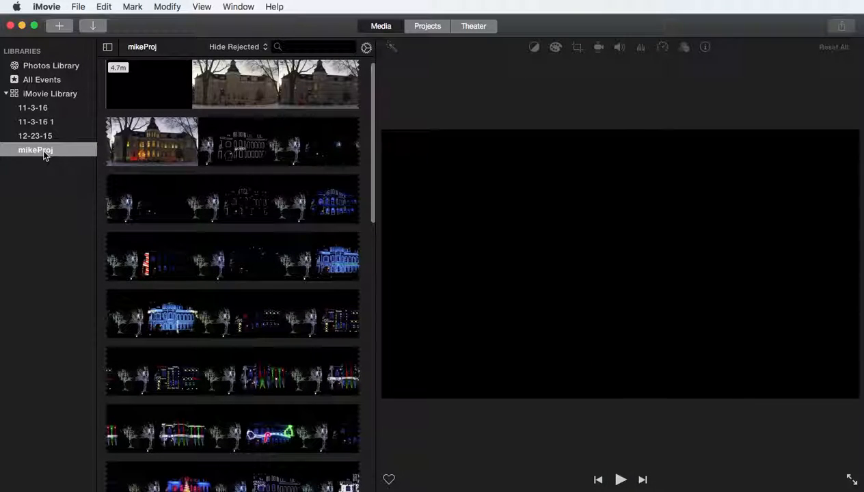
- Import the audio file 183_full_we-re-taking-off_0155.mp3 from VideoAudio into mikeProj and look through the event's clips
{"action": "left_click", "coordinate": [80, 7]}
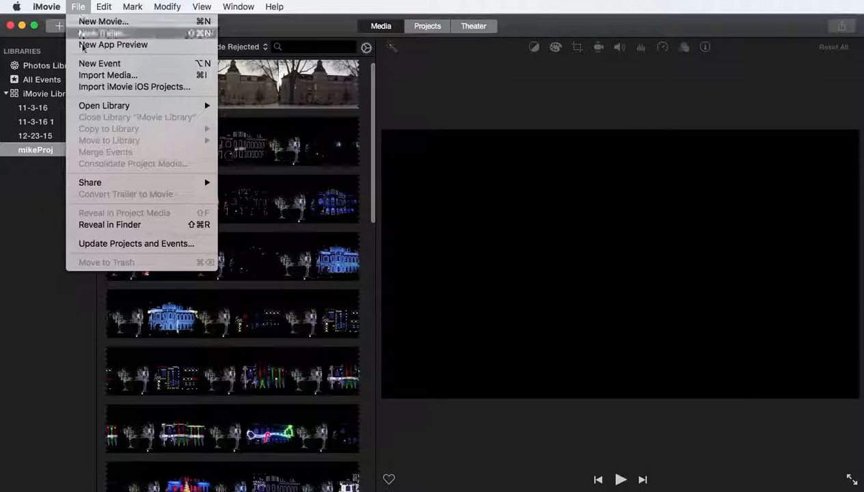
{"action": "left_click", "coordinate": [96, 75]}
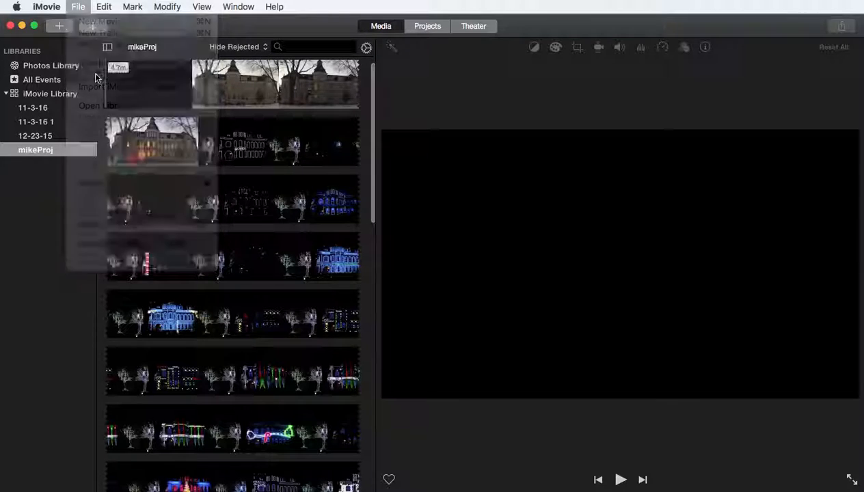
{"action": "left_click", "coordinate": [366, 268]}
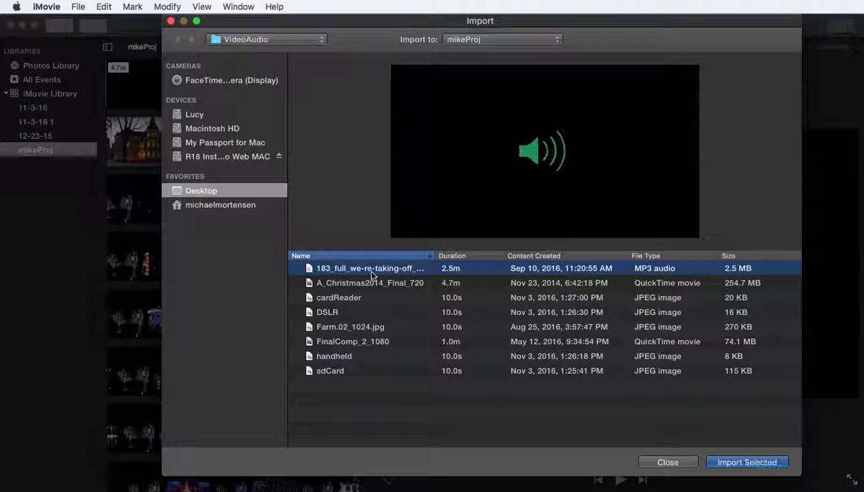
{"action": "left_click", "coordinate": [772, 463]}
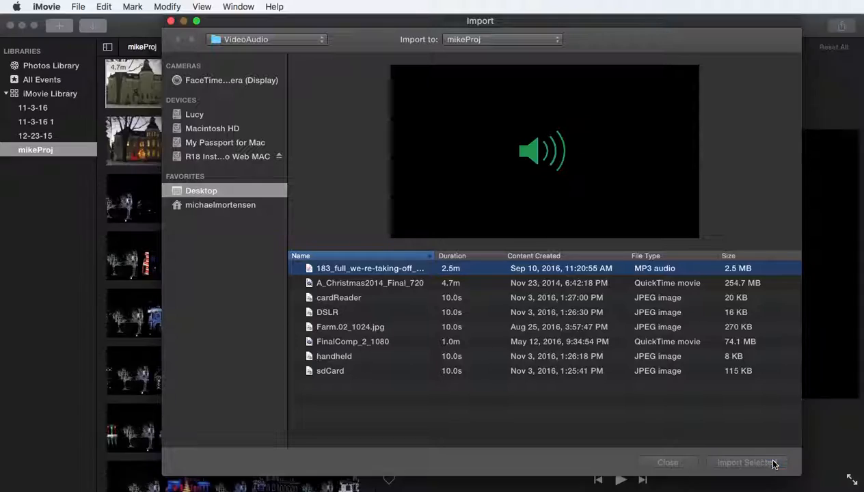
{"action": "left_click_drag", "start_coordinate": [373, 192], "coordinate": [361, 463]}
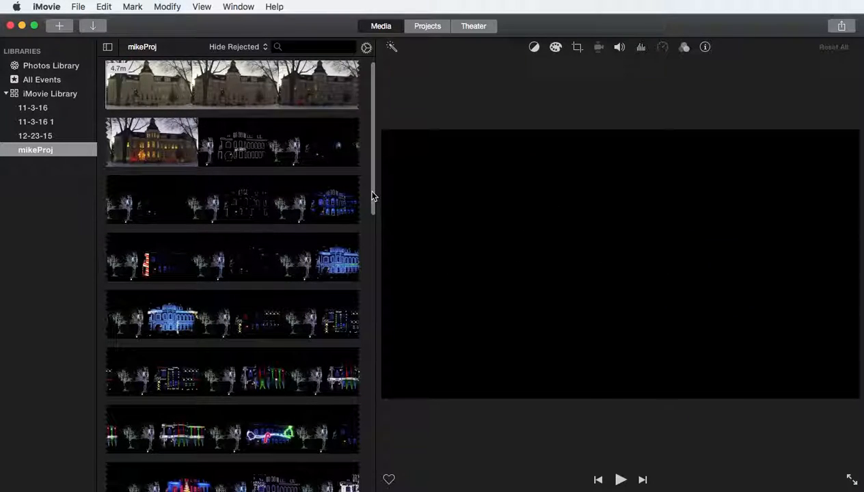
{"action": "left_click_drag", "start_coordinate": [373, 196], "coordinate": [372, 171]}
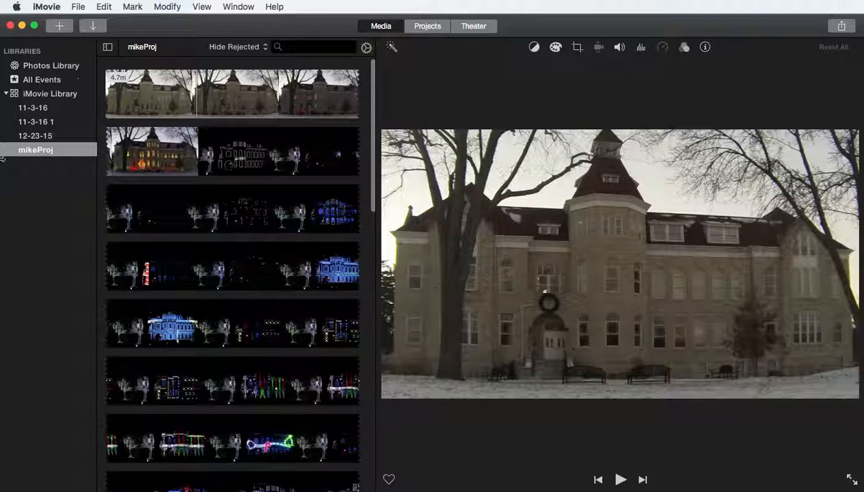
{"action": "left_click", "coordinate": [429, 27]}
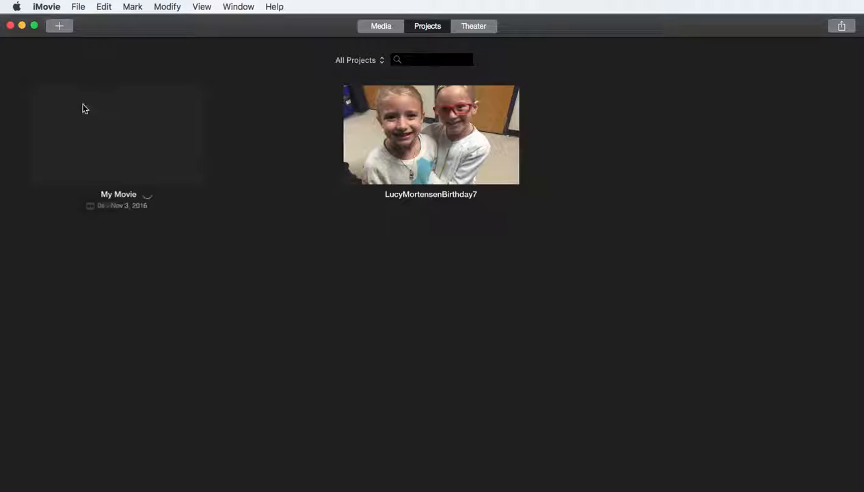
{"action": "left_click", "coordinate": [60, 26]}
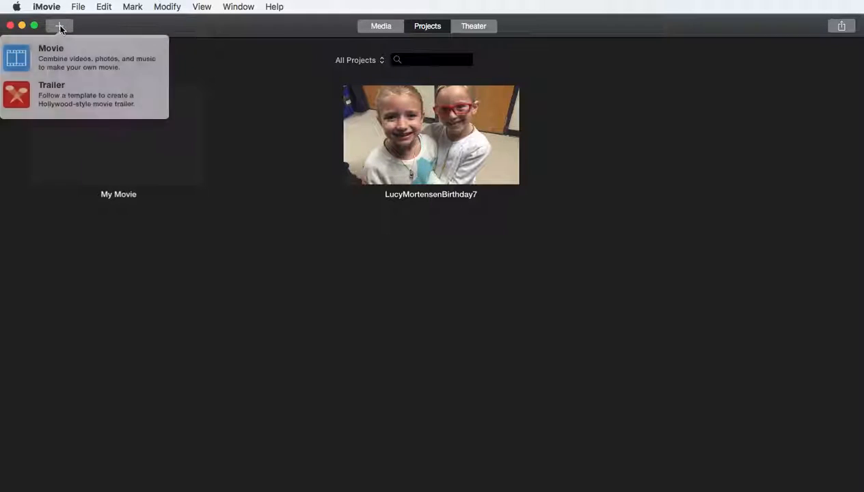
{"action": "left_click", "coordinate": [17, 62]}
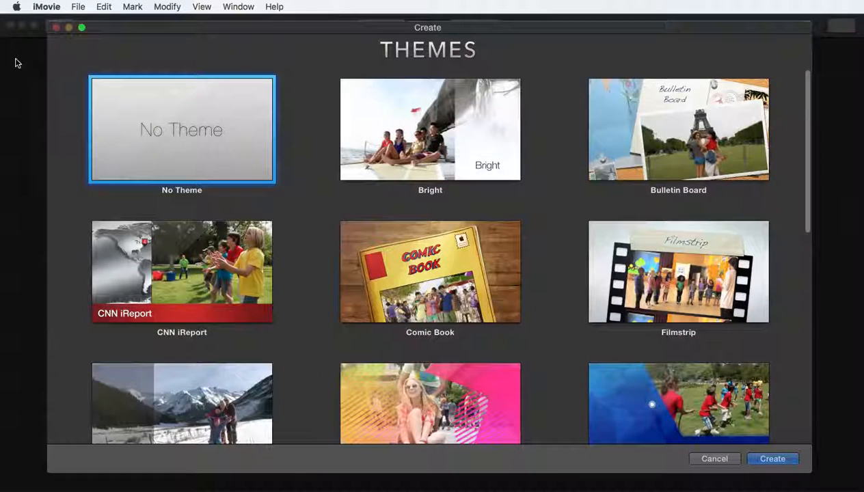
{"action": "mouse_move", "coordinate": [429, 133]}
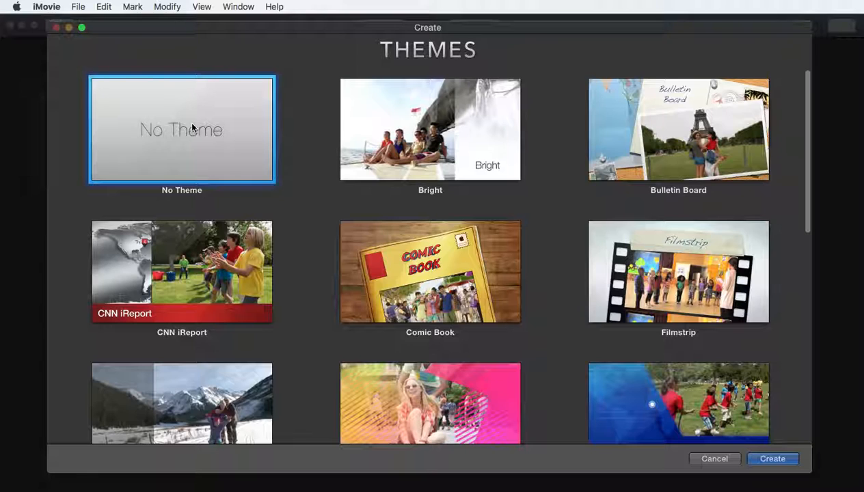
{"action": "left_click", "coordinate": [717, 459]}
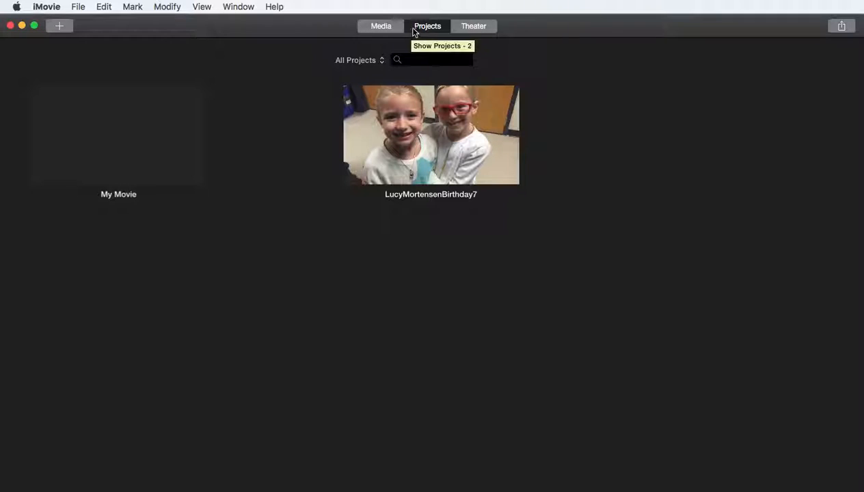
{"action": "left_click", "coordinate": [376, 26]}
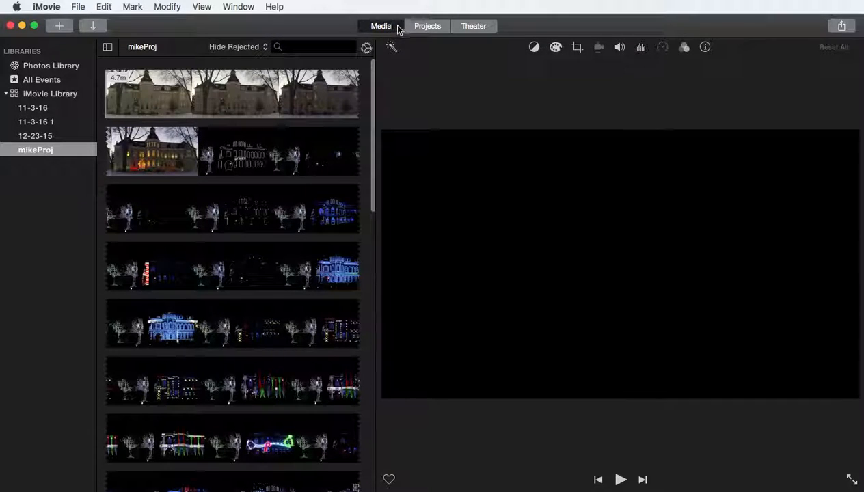
{"action": "left_click", "coordinate": [428, 27]}
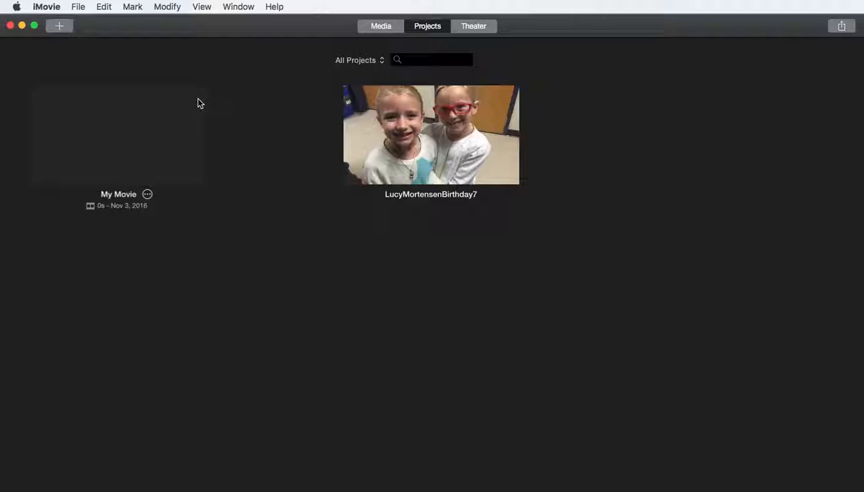
{"action": "left_click", "coordinate": [382, 26]}
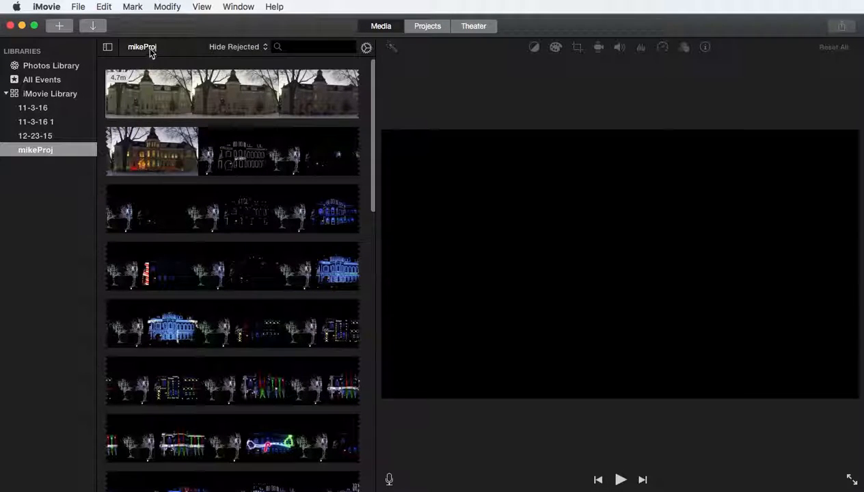
- Open the existing My Movie project for editing and display the clips of the mikeProj event
{"action": "left_click", "coordinate": [428, 27]}
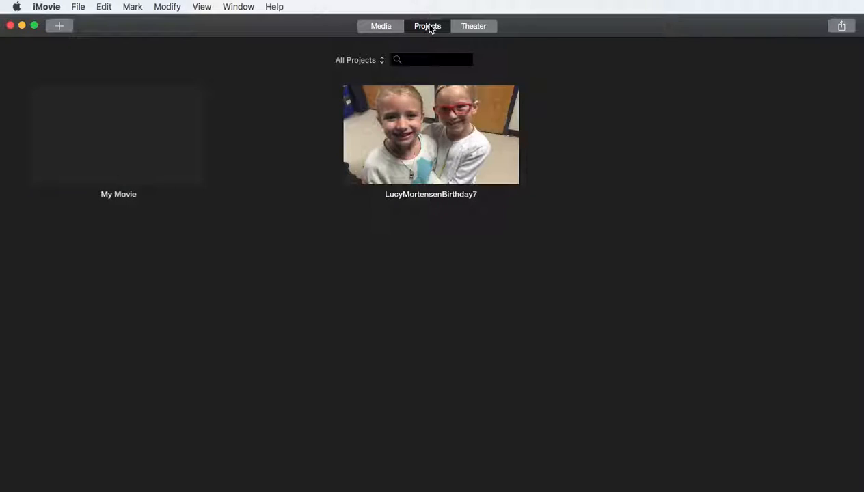
{"action": "mouse_move", "coordinate": [123, 129]}
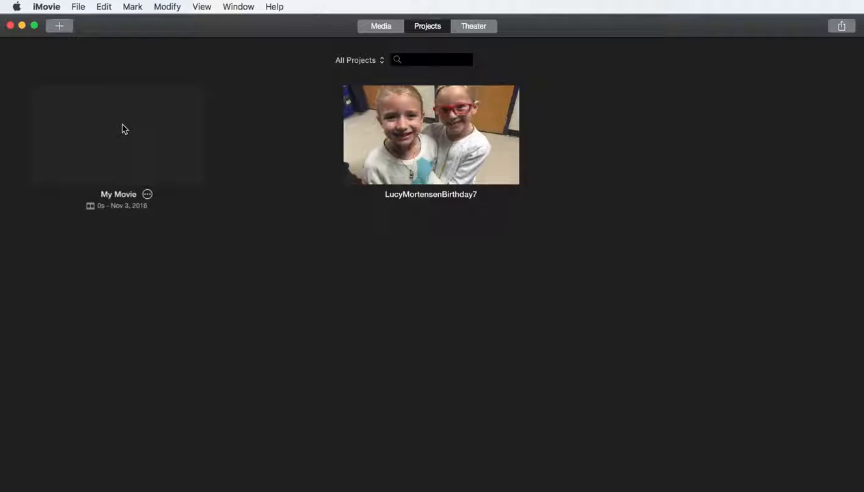
{"action": "double_click", "coordinate": [124, 130]}
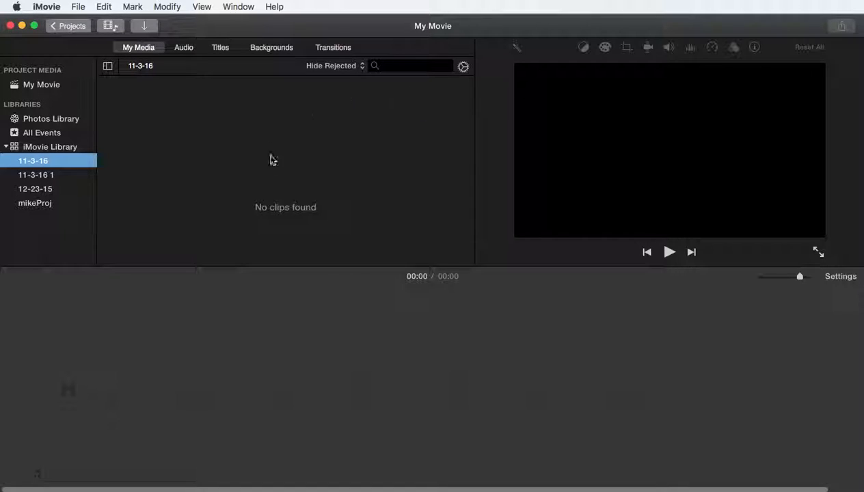
{"action": "left_click", "coordinate": [40, 203]}
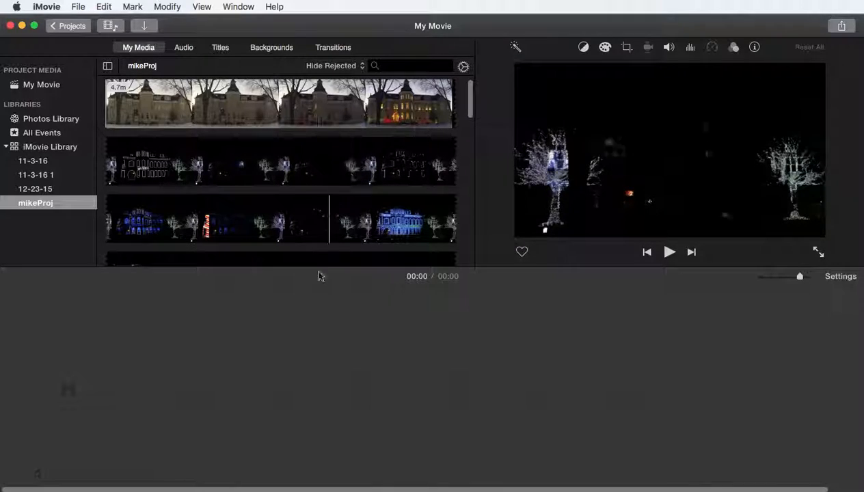
{"action": "left_click", "coordinate": [296, 329]}
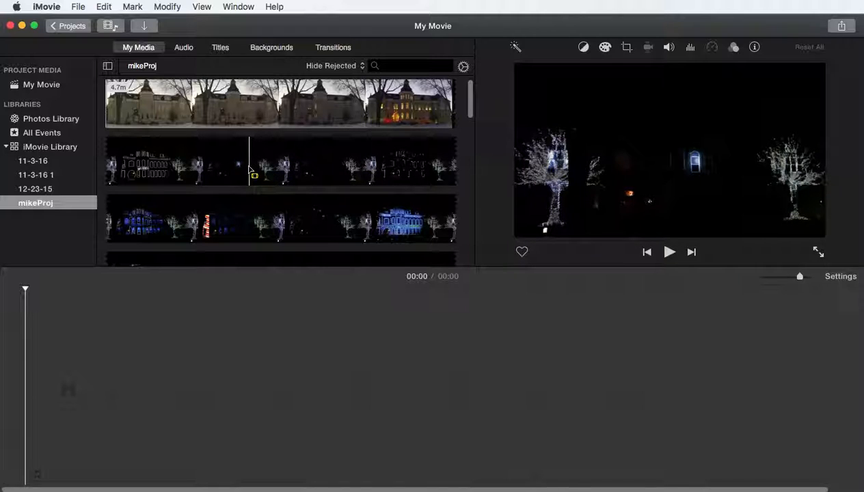
- Select a stretch of about 10.9 s in the second filmstrip row of the mikeProj video and add it to the empty timeline
{"action": "left_click_drag", "start_coordinate": [251, 165], "coordinate": [413, 167]}
{"action": "left_click_drag", "start_coordinate": [247, 164], "coordinate": [226, 167]}
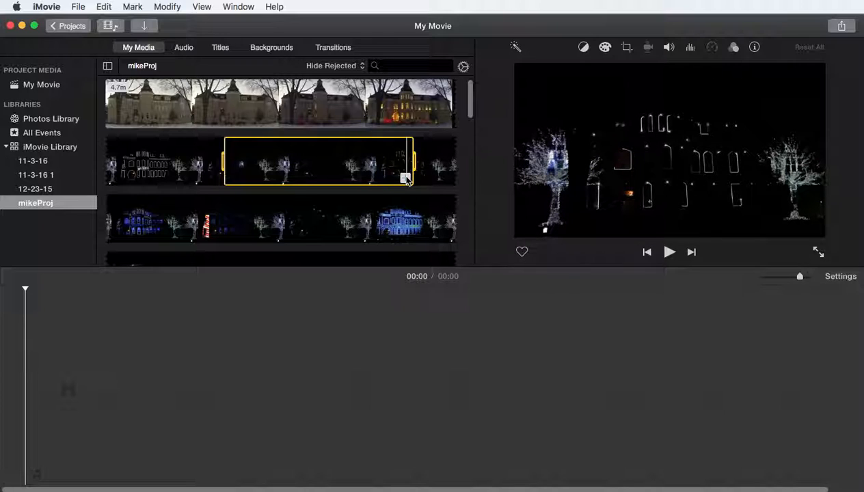
{"action": "left_click", "coordinate": [139, 334]}
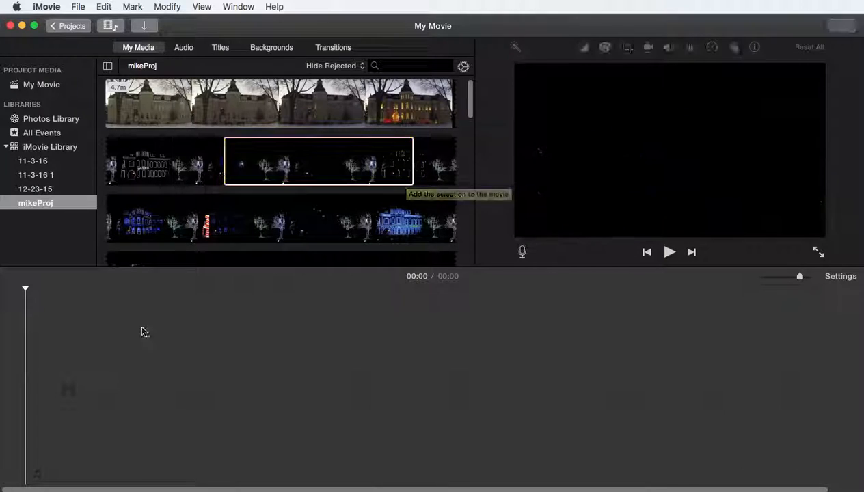
{"action": "left_click", "coordinate": [262, 164]}
{"action": "left_click_drag", "start_coordinate": [294, 165], "coordinate": [65, 391]}
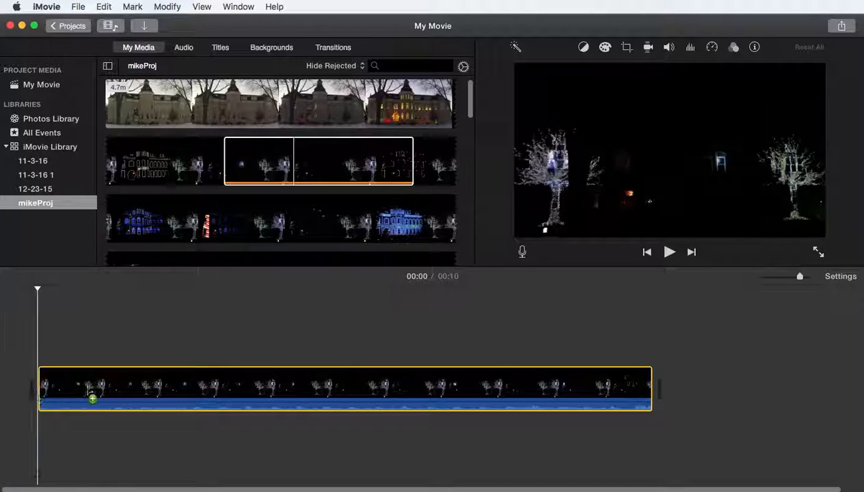
{"action": "left_click", "coordinate": [249, 181]}
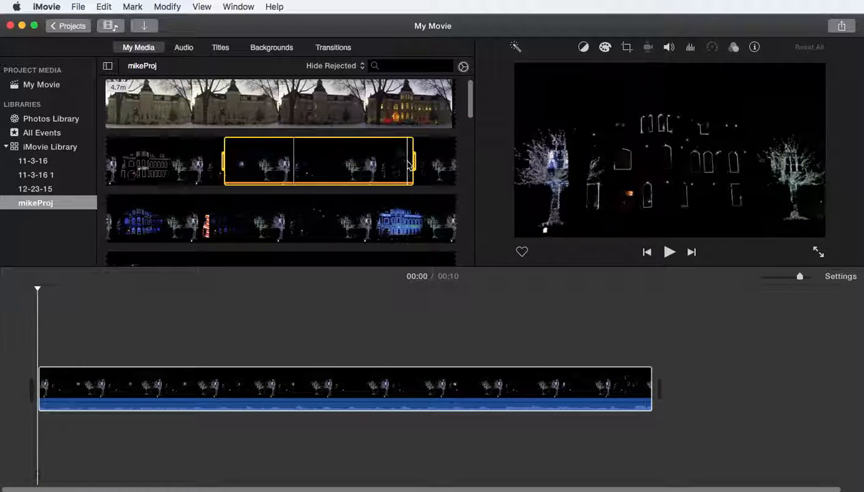
- Play the first seconds of the timeline clip from its beginning and stop the playback
{"action": "left_click", "coordinate": [35, 386]}
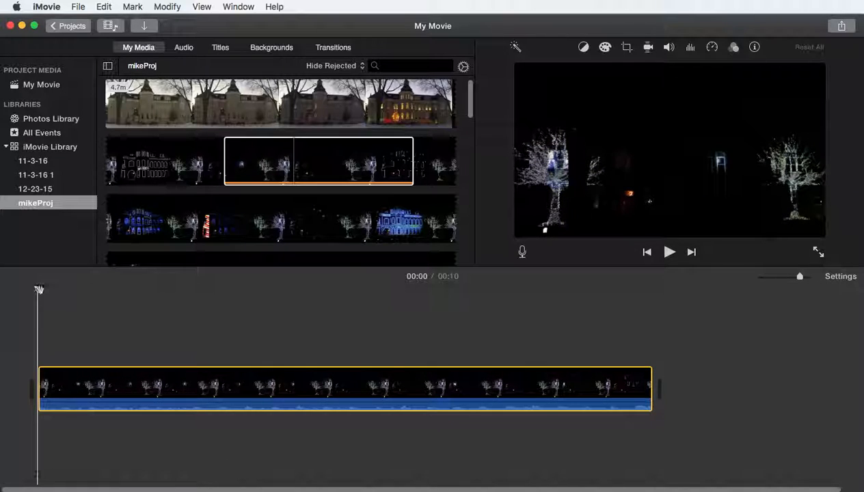
{"action": "mouse_move", "coordinate": [38, 288]}
{"action": "left_mouse_down"}
{"action": "mouse_move", "coordinate": [594, 286]}
{"action": "mouse_move", "coordinate": [37, 288]}
{"action": "left_mouse_up"}
{"action": "key", "text": "space"}
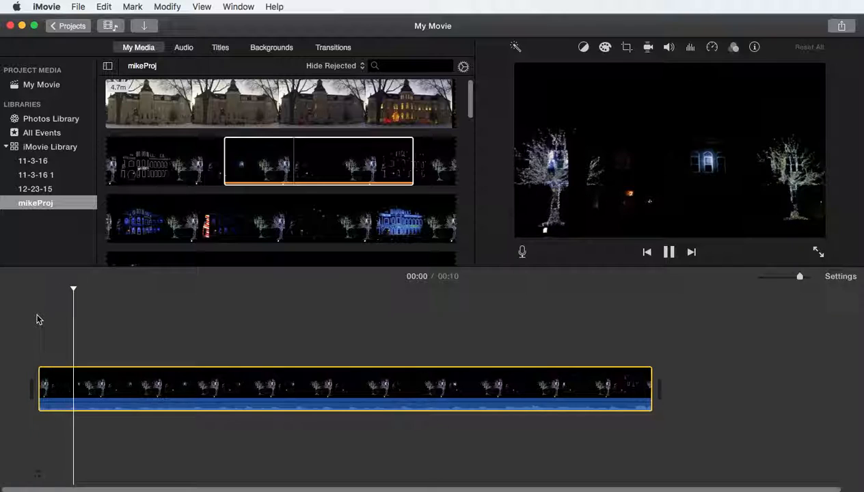
{"action": "key", "text": "space"}
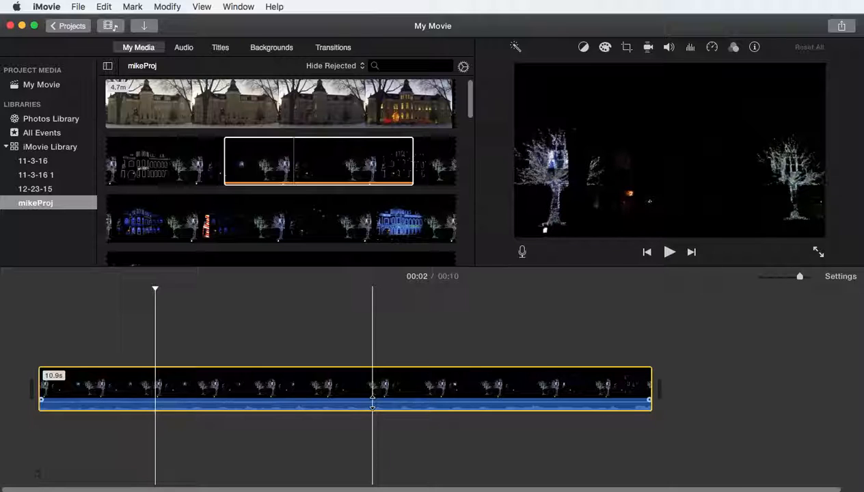
- Lower the timeline clip's audio volume all the way down and play part of the clip to check the sound
{"action": "left_click_drag", "start_coordinate": [372, 405], "coordinate": [375, 409]}
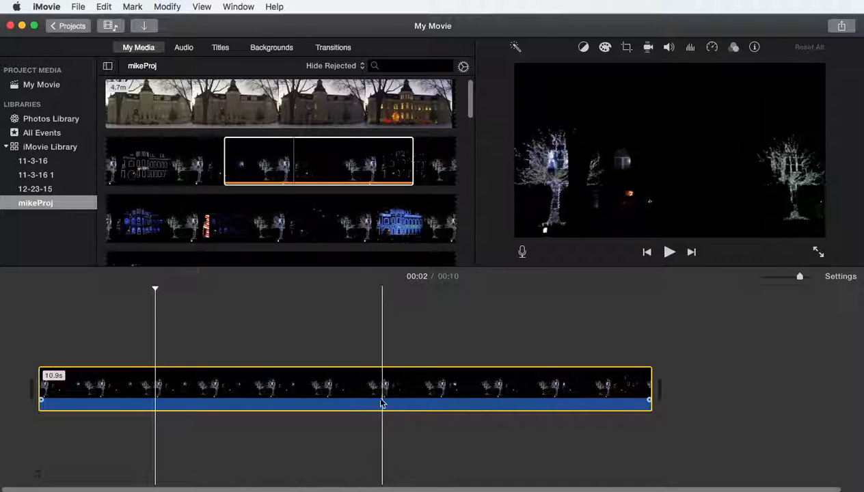
{"action": "left_click", "coordinate": [214, 391]}
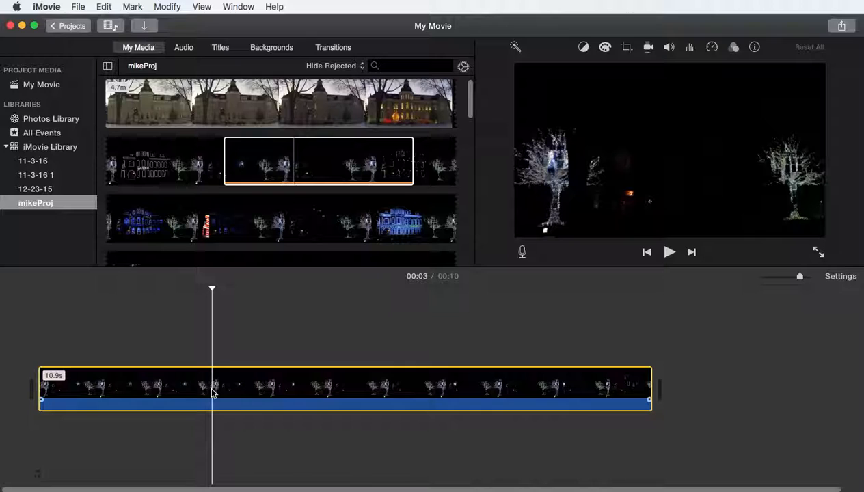
{"action": "key", "text": "space"}
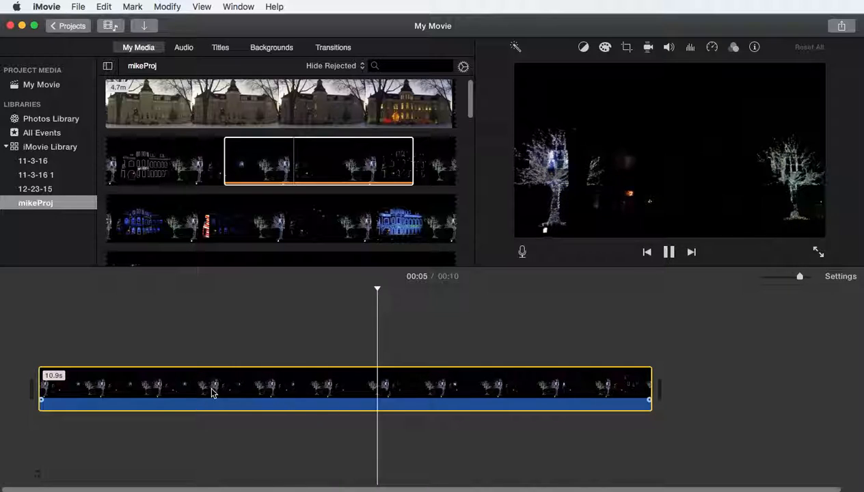
{"action": "key", "text": "space"}
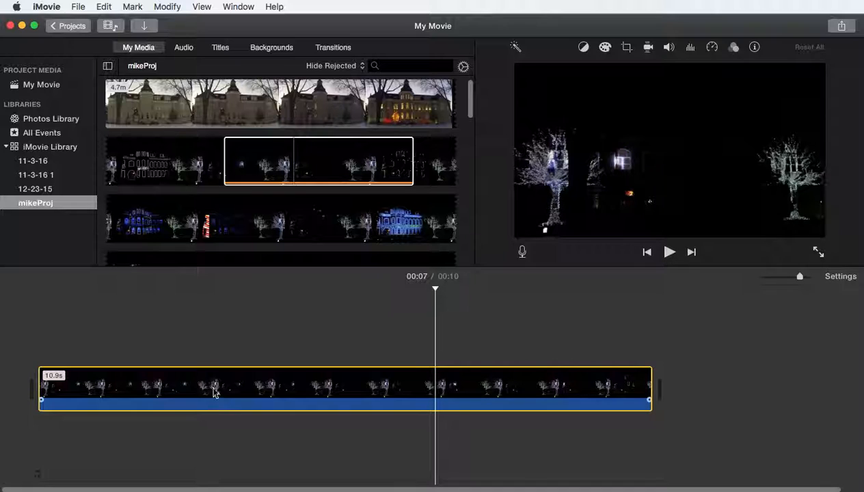
- Select about 5.3 s of the red and green lights scene in the mikeProj video and append it after the first timeline clip
{"action": "scroll", "coordinate": [464, 96], "scroll_direction": "down", "scroll_amount": 3}
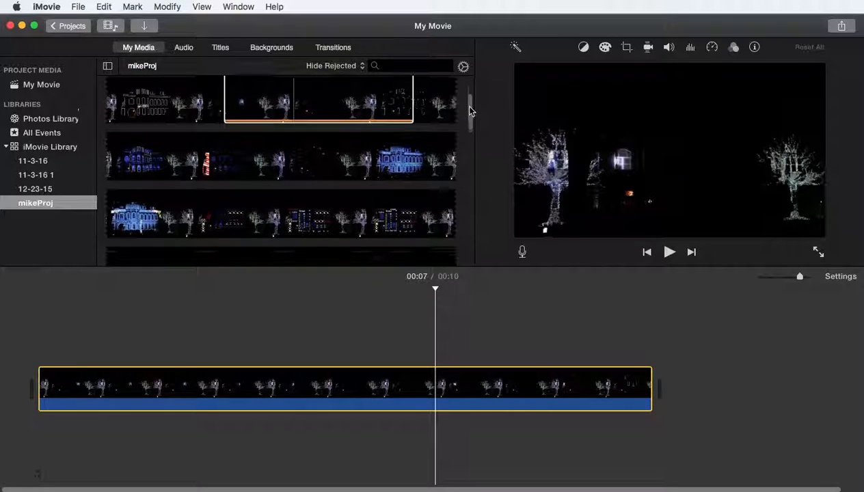
{"action": "scroll", "coordinate": [469, 109], "scroll_direction": "down", "scroll_amount": 6}
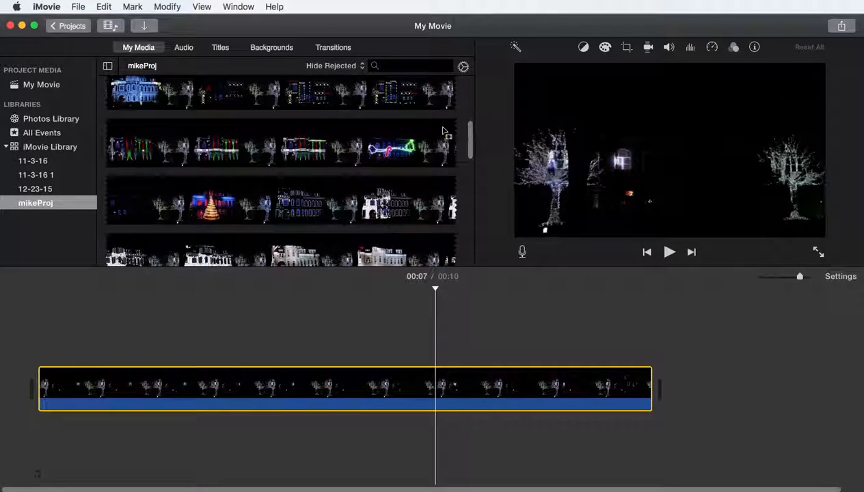
{"action": "left_click_drag", "start_coordinate": [193, 143], "coordinate": [286, 161]}
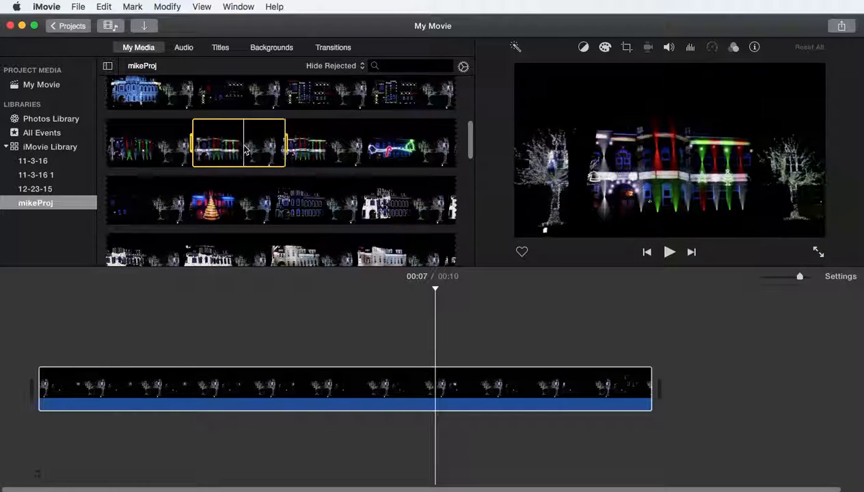
{"action": "left_click_drag", "start_coordinate": [367, 248], "coordinate": [670, 392]}
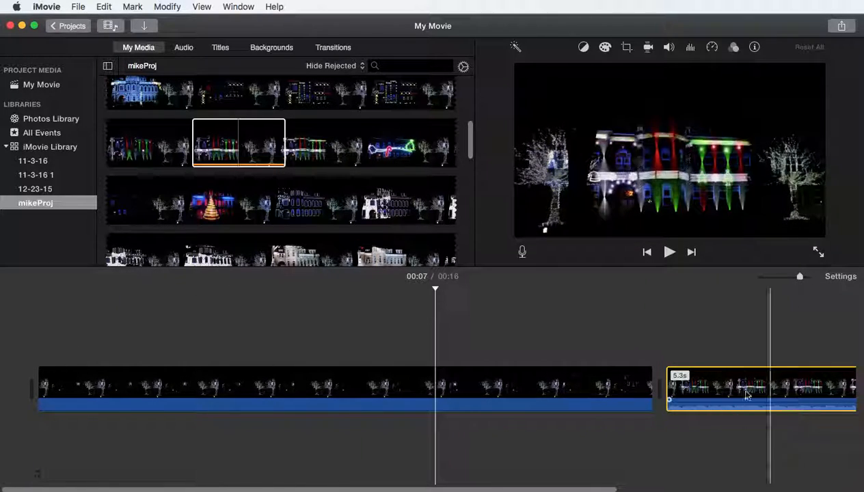
- Lower the audio volume of the second timeline clip, showing the red and green lights, all the way down
{"action": "left_click_drag", "start_coordinate": [529, 490], "coordinate": [457, 489]}
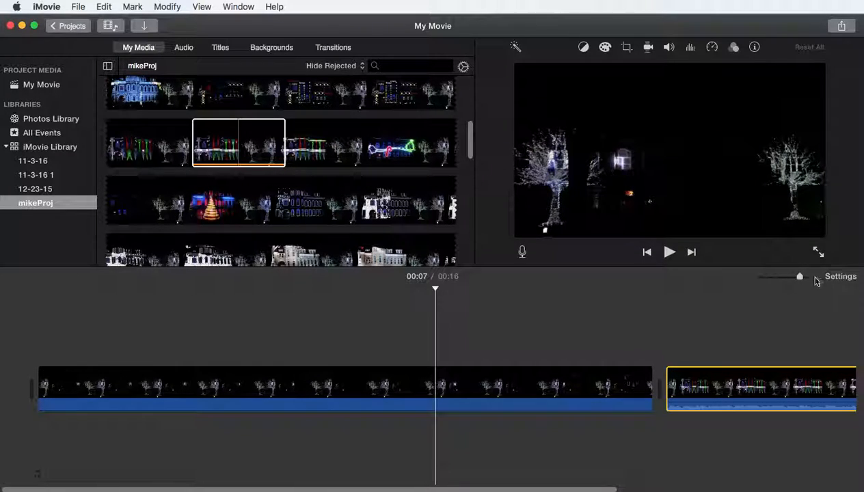
{"action": "mouse_move", "coordinate": [801, 279]}
{"action": "left_mouse_down"}
{"action": "mouse_move", "coordinate": [784, 278]}
{"action": "mouse_move", "coordinate": [791, 278]}
{"action": "left_mouse_up"}
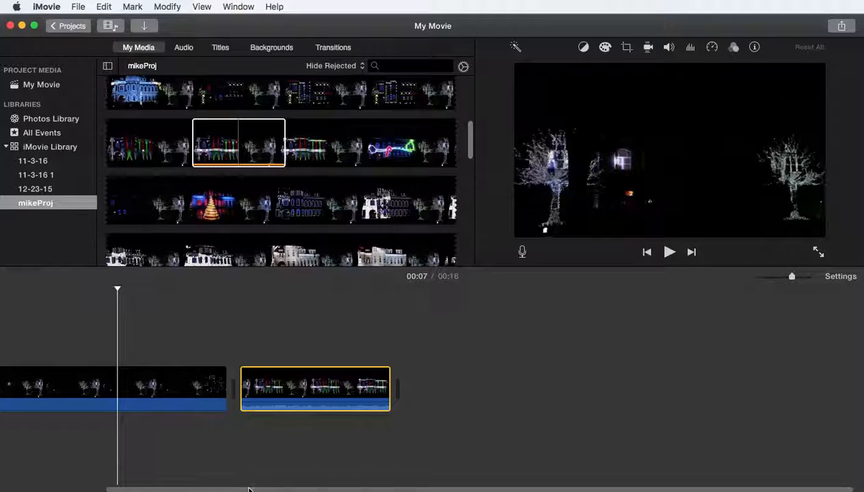
{"action": "left_click_drag", "start_coordinate": [249, 490], "coordinate": [103, 484]}
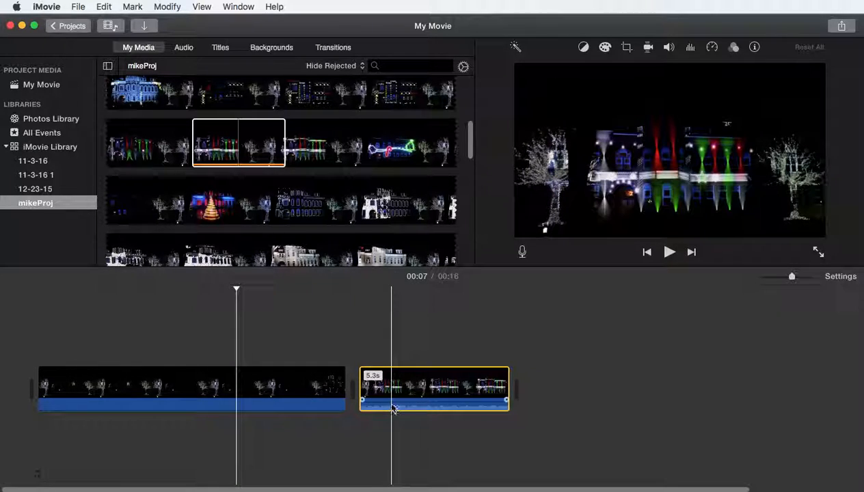
{"action": "left_click_drag", "start_coordinate": [391, 403], "coordinate": [395, 418]}
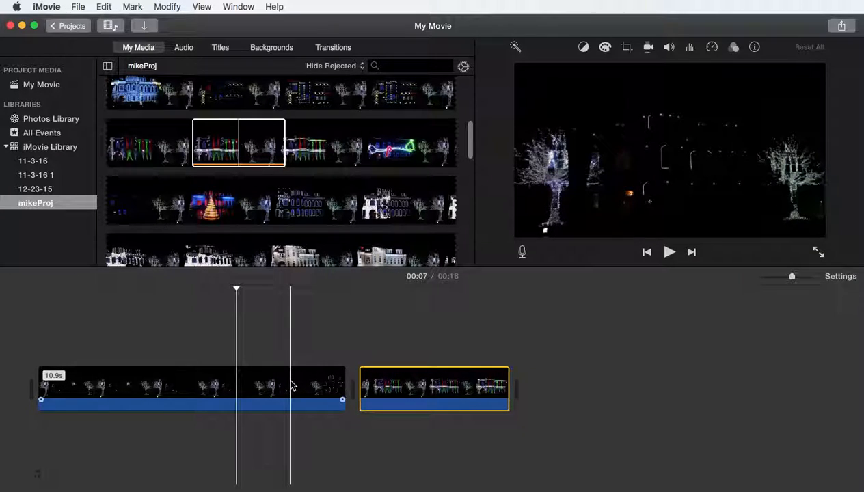
- View the color balance adjustments for the first and second timeline clips, ending with the first clip selected
{"action": "left_click", "coordinate": [269, 383]}
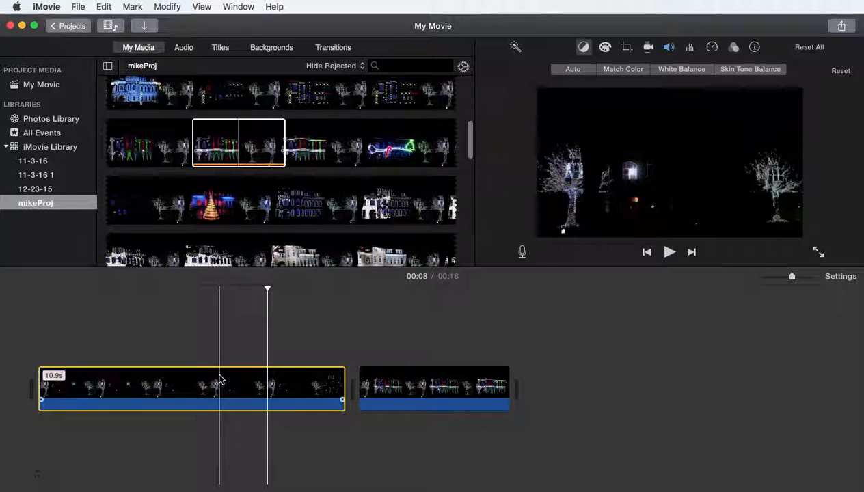
{"action": "left_click", "coordinate": [433, 385]}
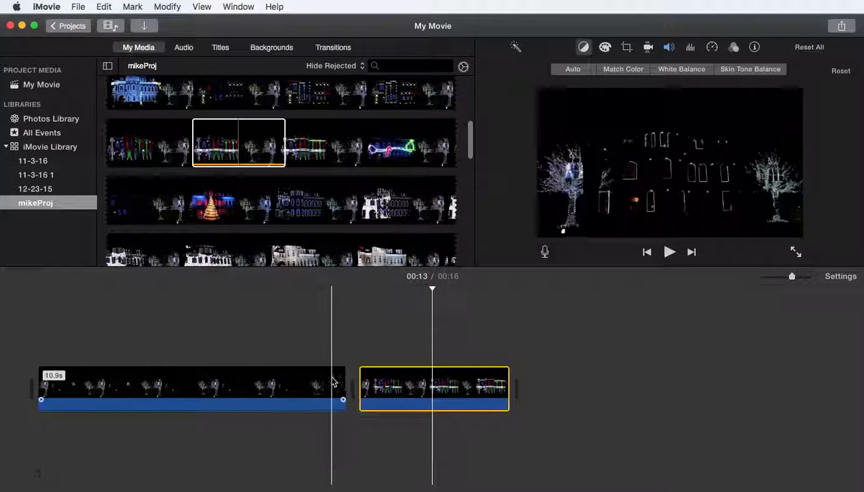
{"action": "left_click", "coordinate": [270, 384]}
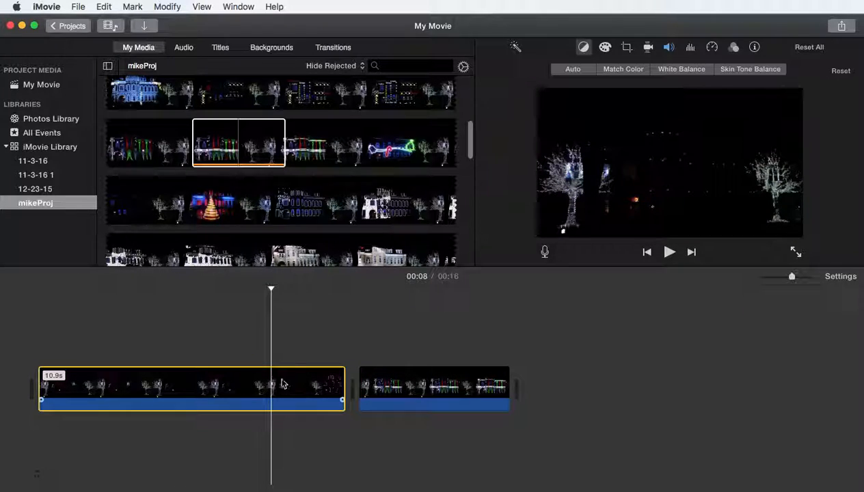
- Trim the end of the first timeline clip so it lasts 9.0 s, and play it from the beginning
{"action": "left_click_drag", "start_coordinate": [344, 382], "coordinate": [291, 385]}
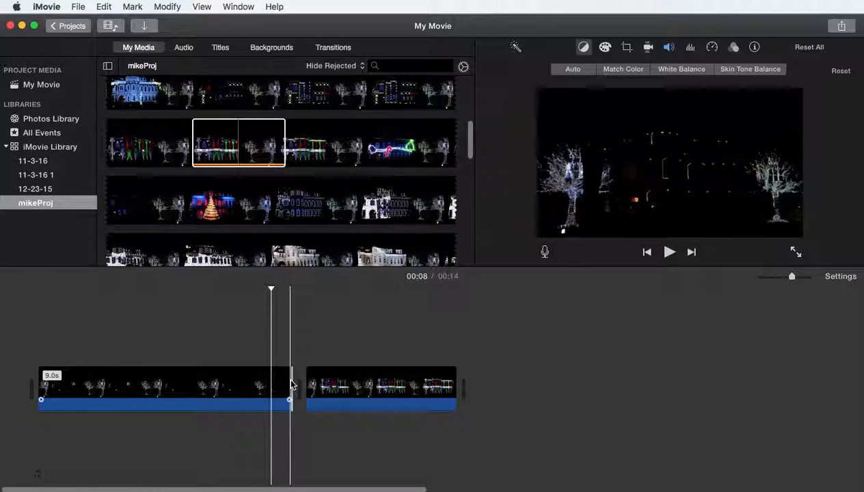
{"action": "left_click", "coordinate": [213, 386]}
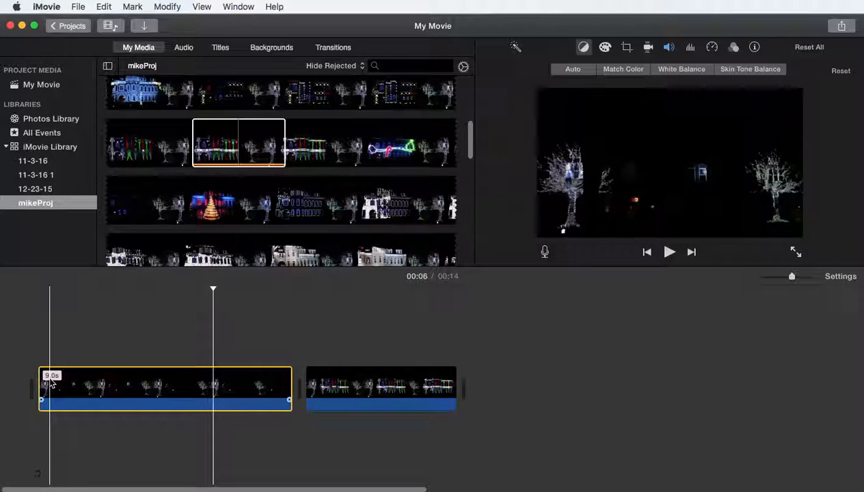
{"action": "left_click_drag", "start_coordinate": [214, 288], "coordinate": [35, 282]}
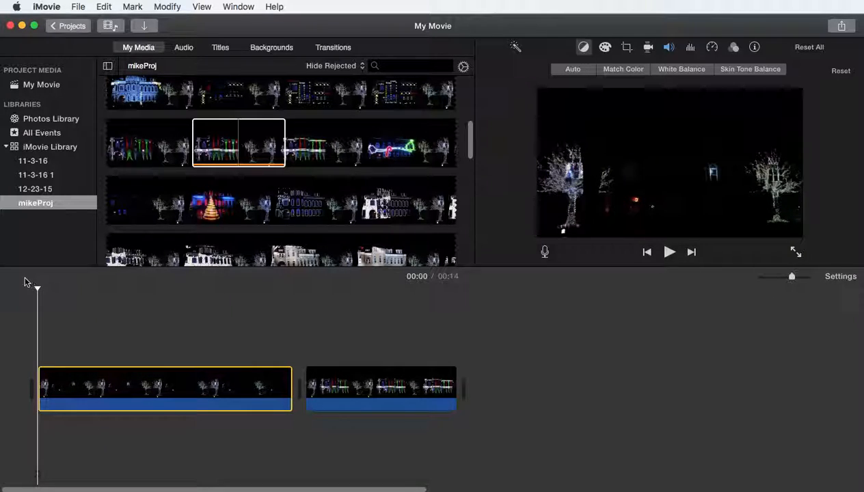
{"action": "key", "text": "space"}
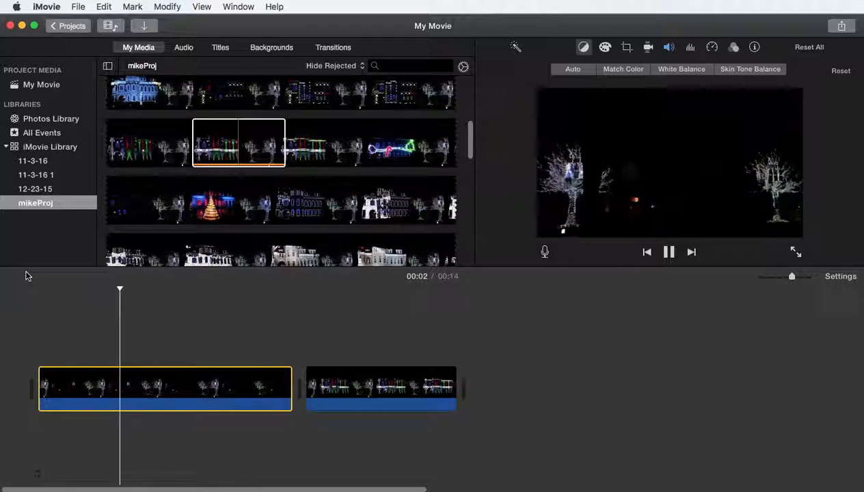
{"action": "key", "text": "space"}
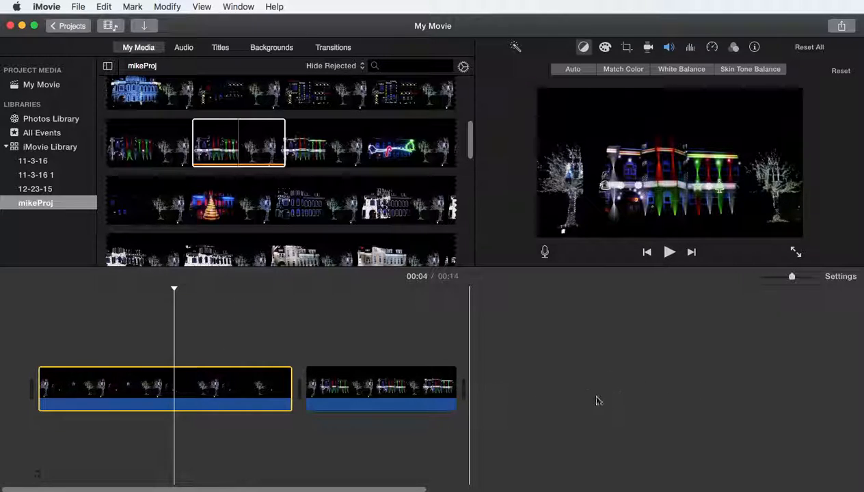
- Cut a short section out of the first timeline clip by splitting it at about 4.8 s and 6 s and deleting the middle piece
{"action": "right_click", "coordinate": [160, 388]}
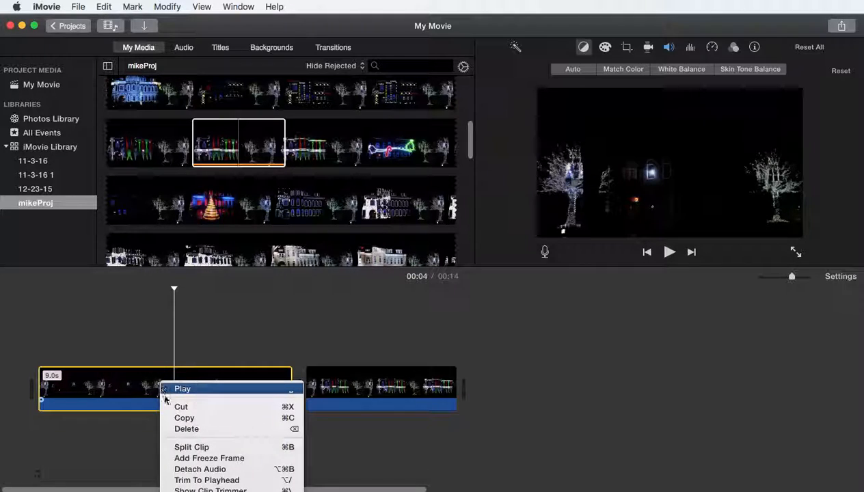
{"action": "left_click", "coordinate": [186, 448]}
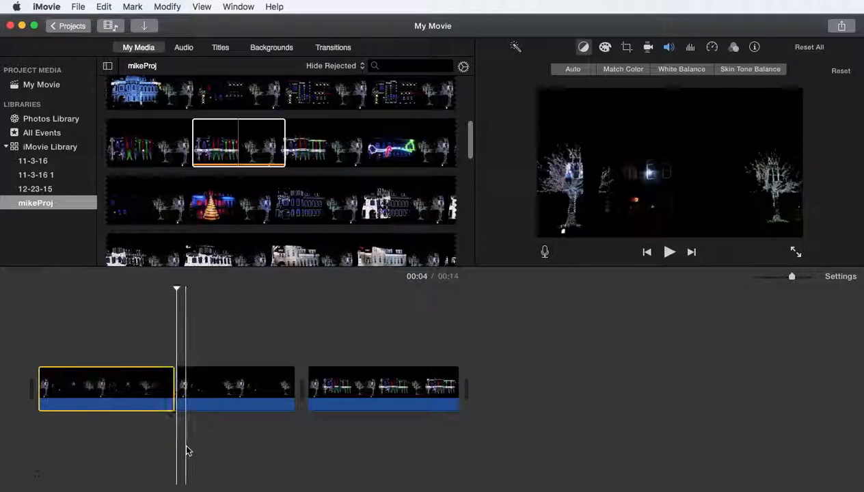
{"action": "left_click", "coordinate": [220, 391]}
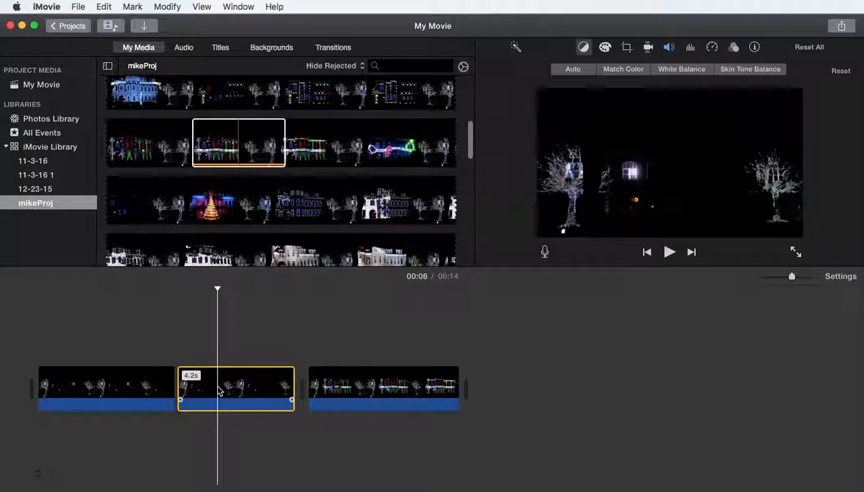
{"action": "right_click", "coordinate": [220, 390]}
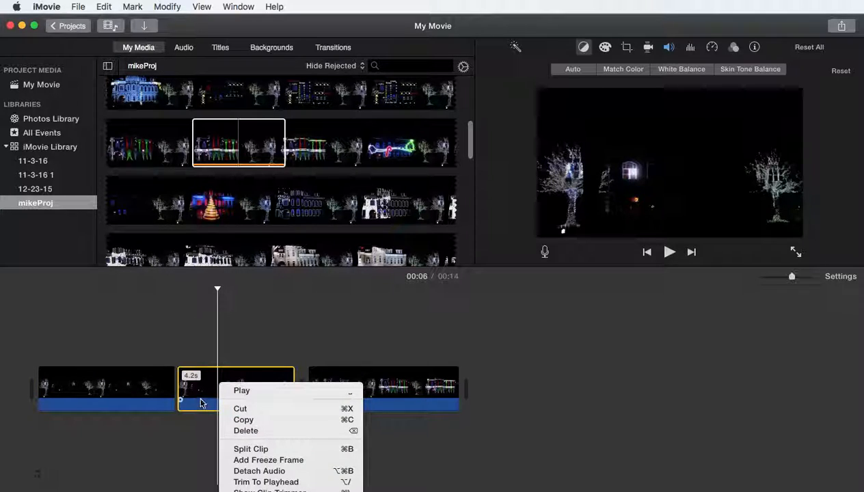
{"action": "left_click", "coordinate": [237, 450]}
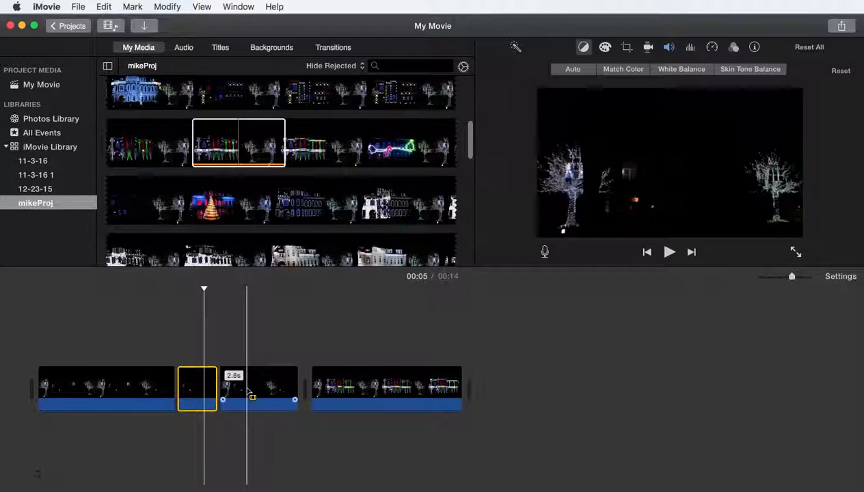
{"action": "key", "text": "Delete"}
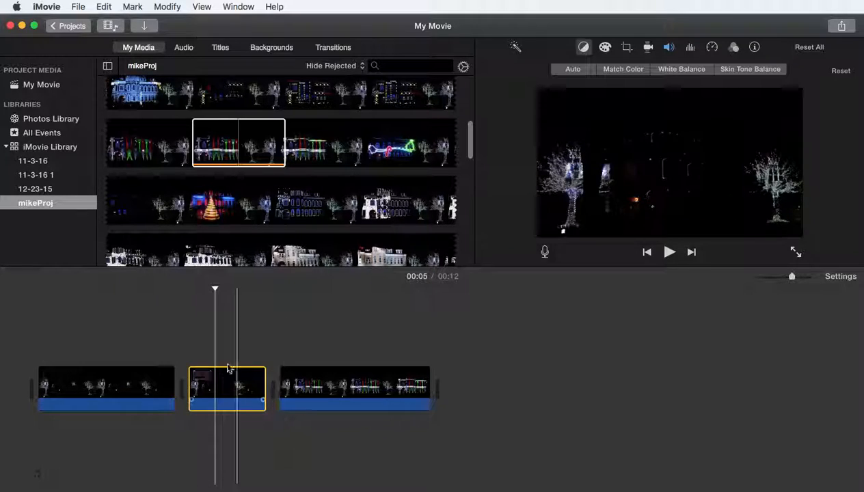
{"action": "left_click", "coordinate": [255, 131]}
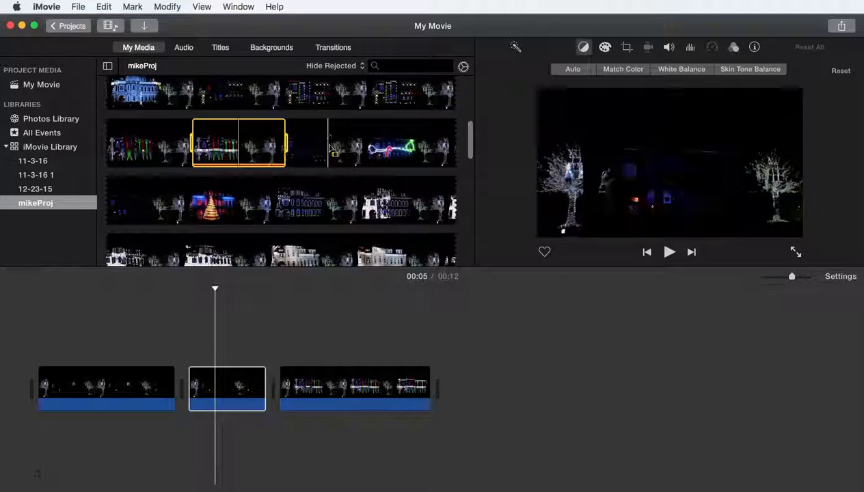
{"action": "left_click", "coordinate": [209, 383]}
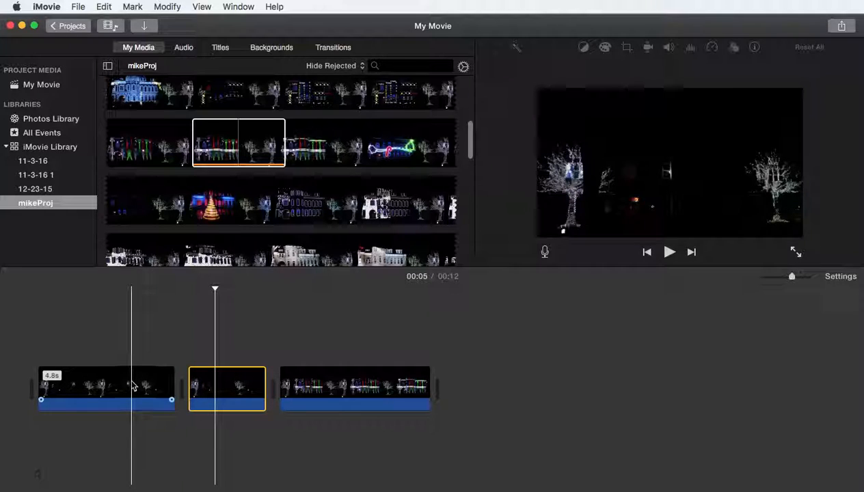
{"action": "right_click", "coordinate": [238, 385]}
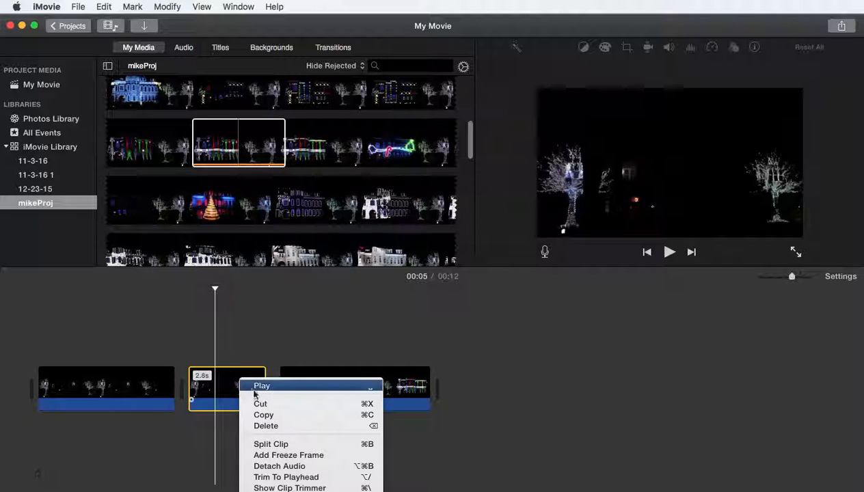
{"action": "left_click", "coordinate": [227, 380]}
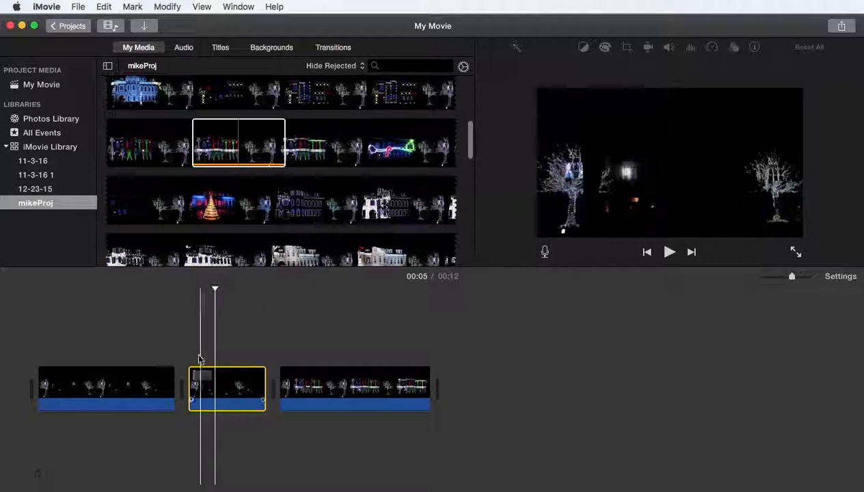
{"action": "left_click", "coordinate": [105, 381]}
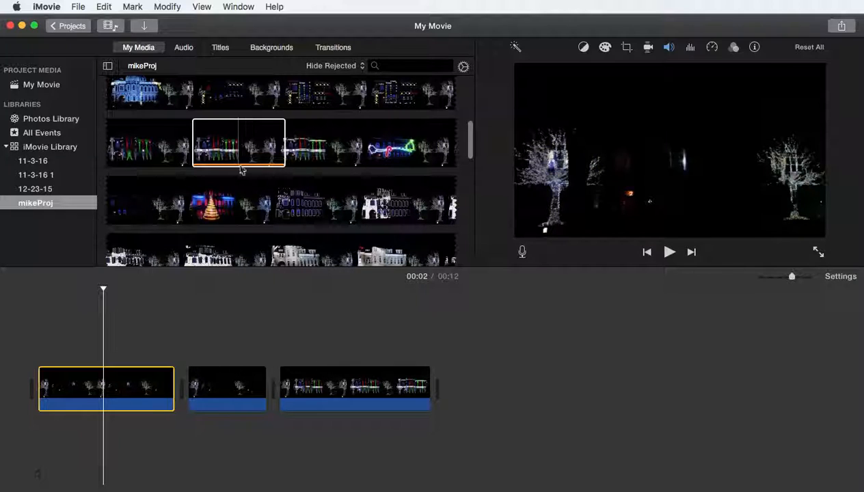
- Select the opening part of the green audio clip in mikeProj and place it beneath the timeline clips, starting near the beginning
{"action": "left_click", "coordinate": [265, 169]}
{"action": "left_click_drag", "start_coordinate": [469, 144], "coordinate": [474, 243]}
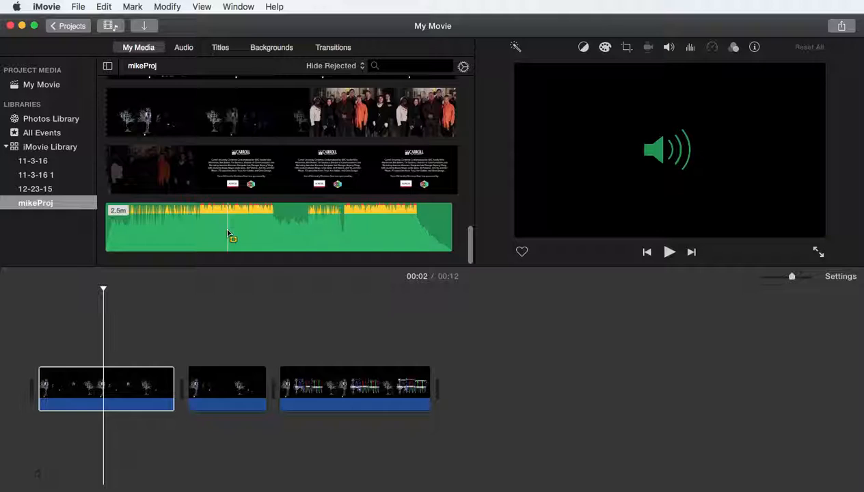
{"action": "left_click_drag", "start_coordinate": [229, 235], "coordinate": [93, 464]}
{"action": "left_click_drag", "start_coordinate": [157, 239], "coordinate": [42, 470]}
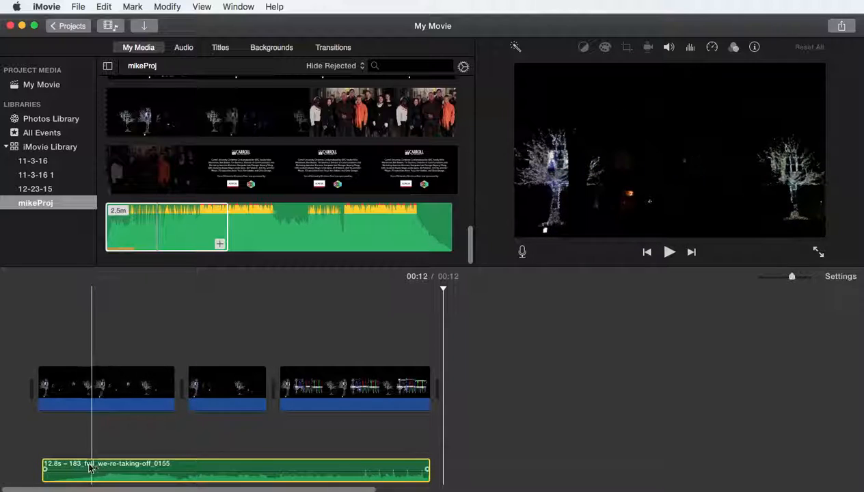
- Look through the available iTunes audio, title styles, and maps and backgrounds
{"action": "left_click", "coordinate": [355, 389]}
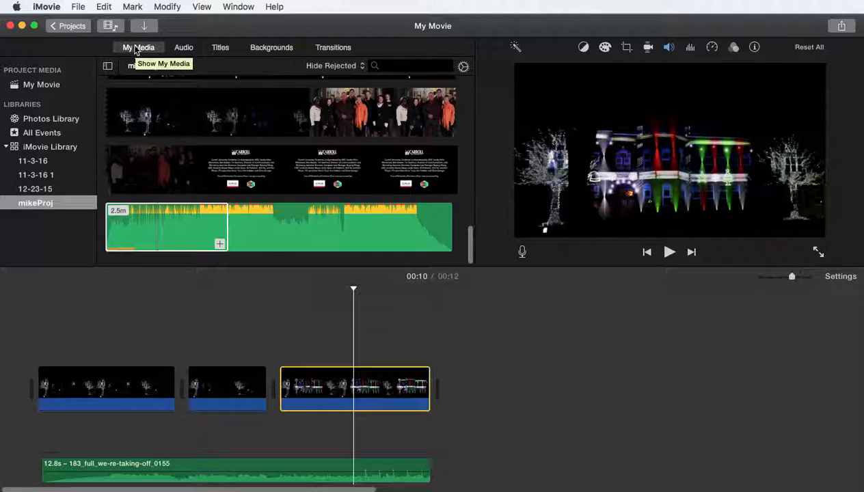
{"action": "left_click", "coordinate": [183, 48]}
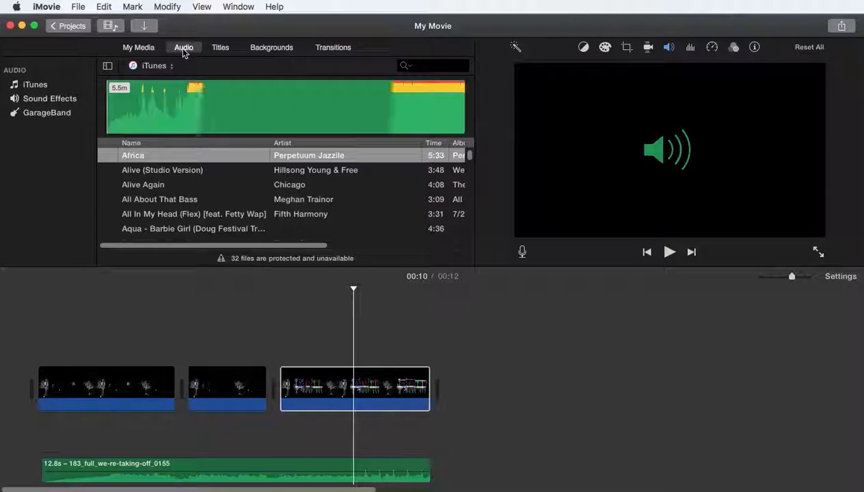
{"action": "left_click", "coordinate": [222, 49]}
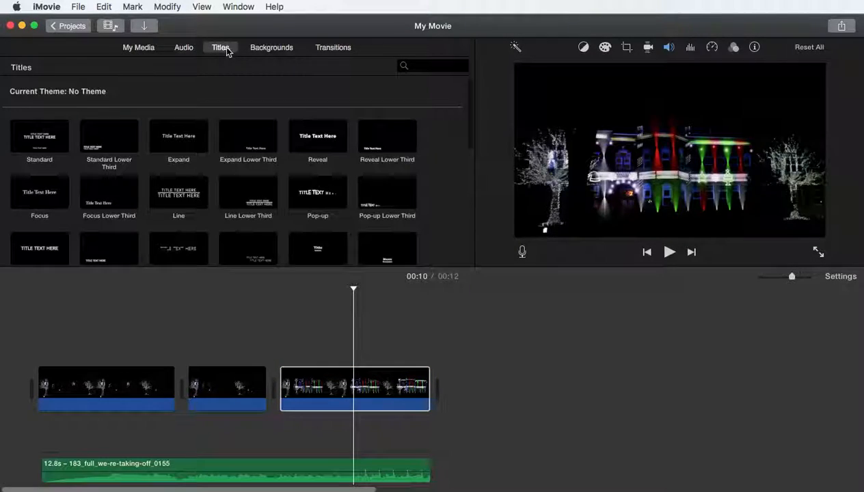
{"action": "left_click", "coordinate": [266, 49]}
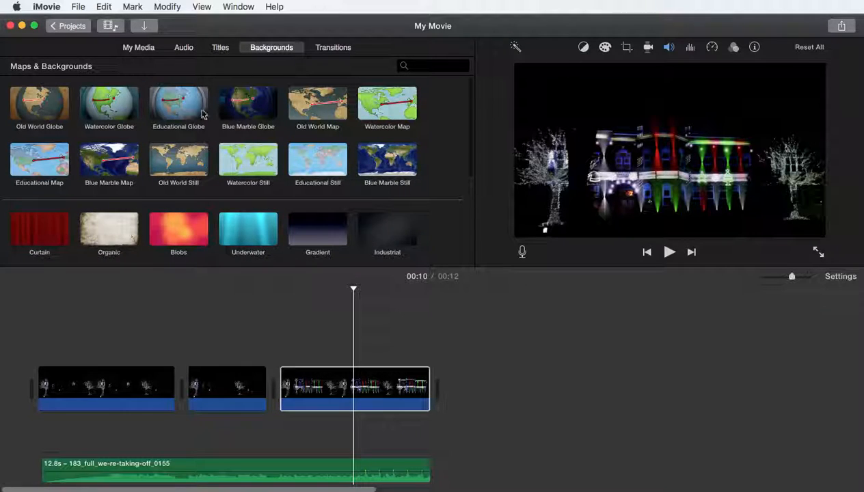
- Add a Cross Dissolve transition between the second and third timeline clips
{"action": "left_click", "coordinate": [324, 51]}
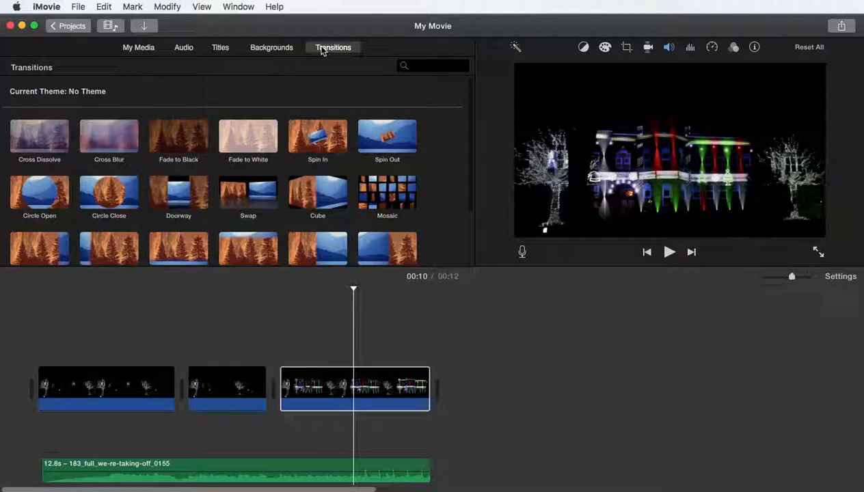
{"action": "left_click_drag", "start_coordinate": [266, 404], "coordinate": [262, 403]}
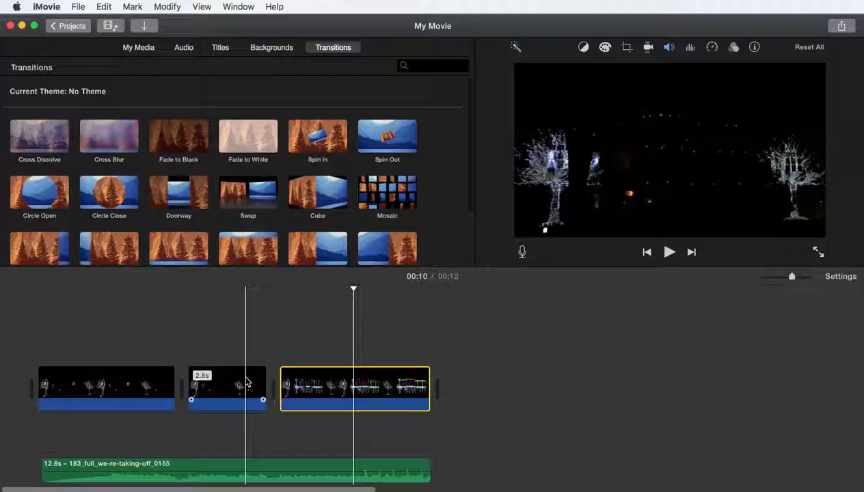
{"action": "left_click", "coordinate": [47, 141]}
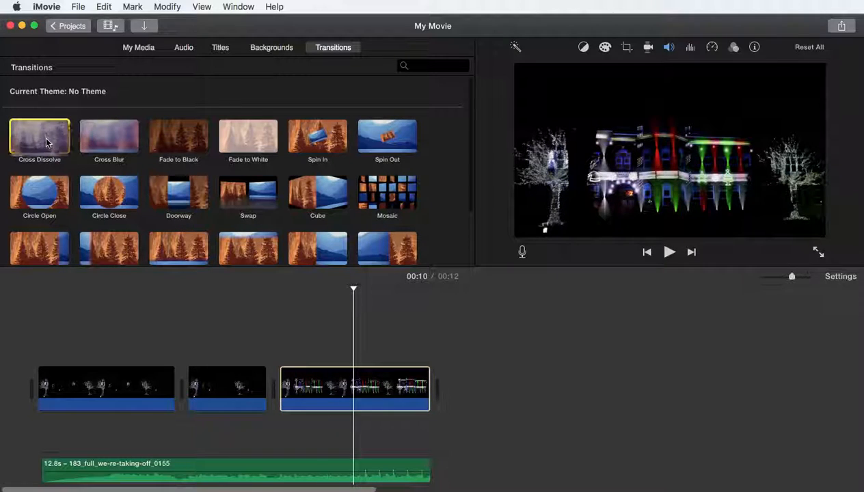
{"action": "left_click_drag", "start_coordinate": [46, 142], "coordinate": [247, 354]}
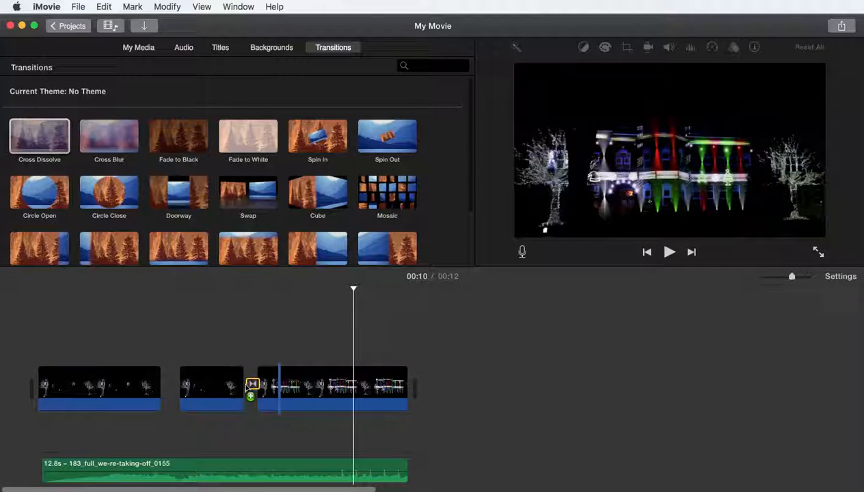
{"action": "left_click_drag", "start_coordinate": [247, 387], "coordinate": [259, 394]}
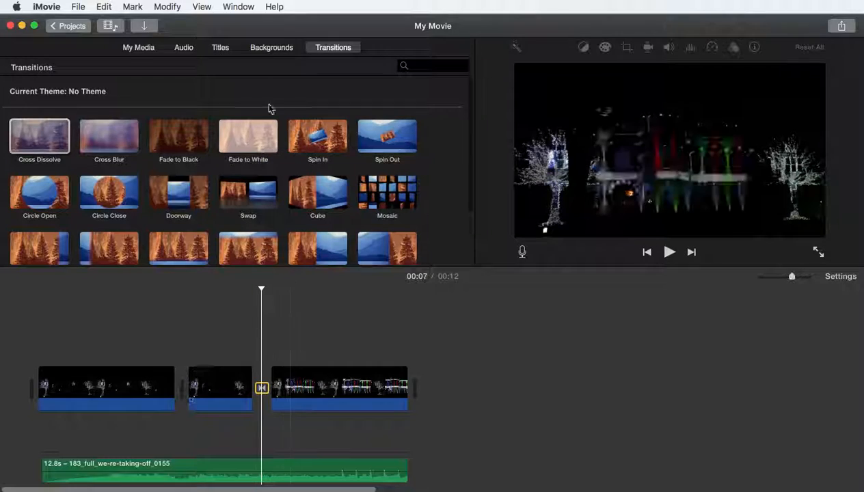
- Preview the Expand, Reveal and Pop-up title styles
{"action": "left_click", "coordinate": [221, 48]}
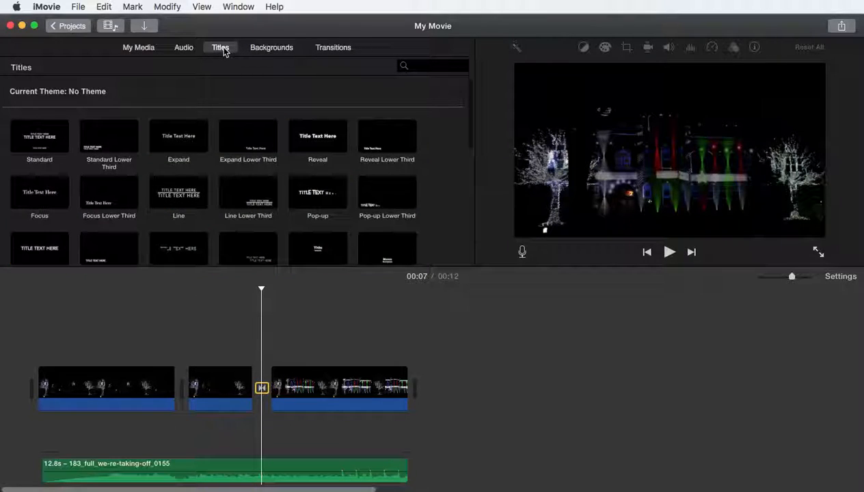
{"action": "left_click", "coordinate": [176, 140]}
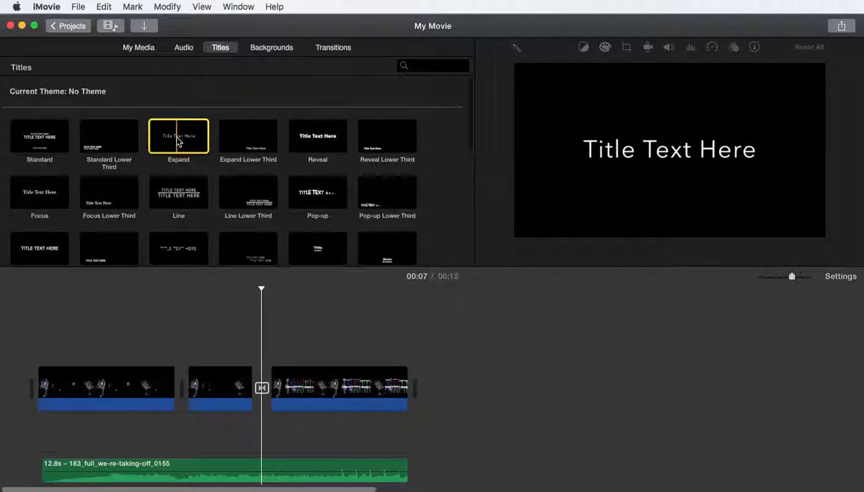
{"action": "key", "text": "space"}
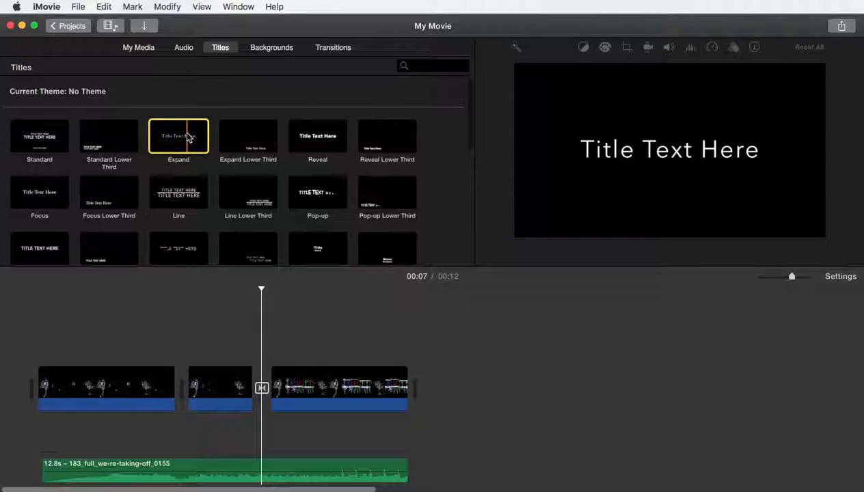
{"action": "left_click", "coordinate": [318, 139]}
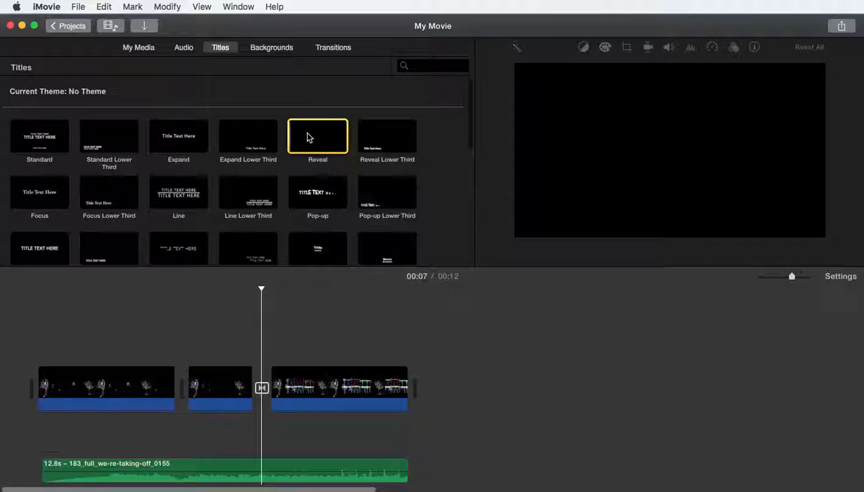
{"action": "left_click", "coordinate": [316, 196]}
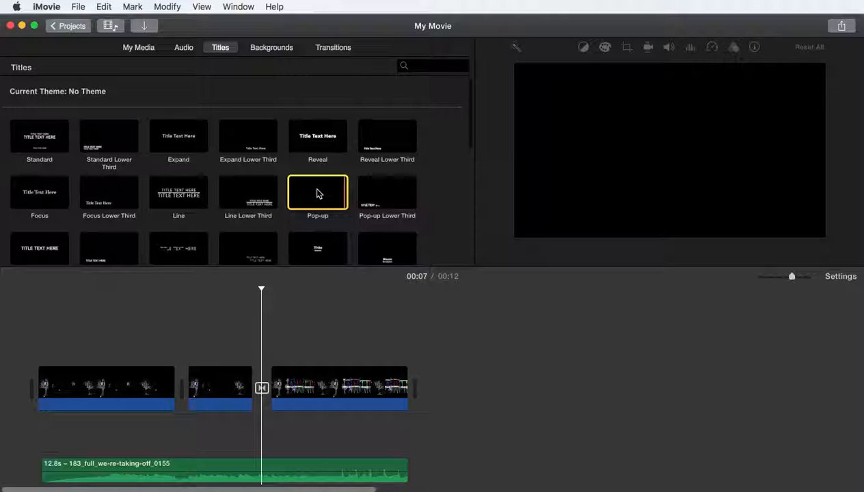
- Add a Standard title as a separate clip at the very beginning of the timeline, before the first video clip
{"action": "scroll", "coordinate": [289, 222], "scroll_direction": "down", "scroll_amount": 1}
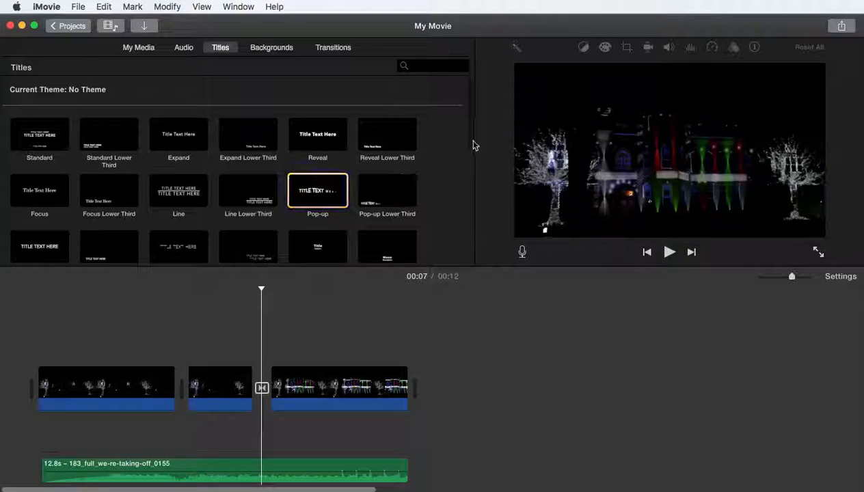
{"action": "left_click_drag", "start_coordinate": [471, 140], "coordinate": [496, 148]}
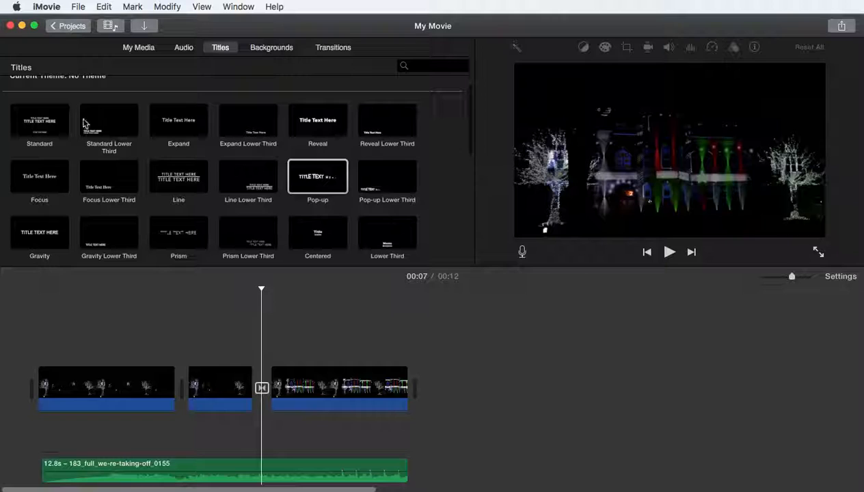
{"action": "left_click_drag", "start_coordinate": [39, 117], "coordinate": [57, 399]}
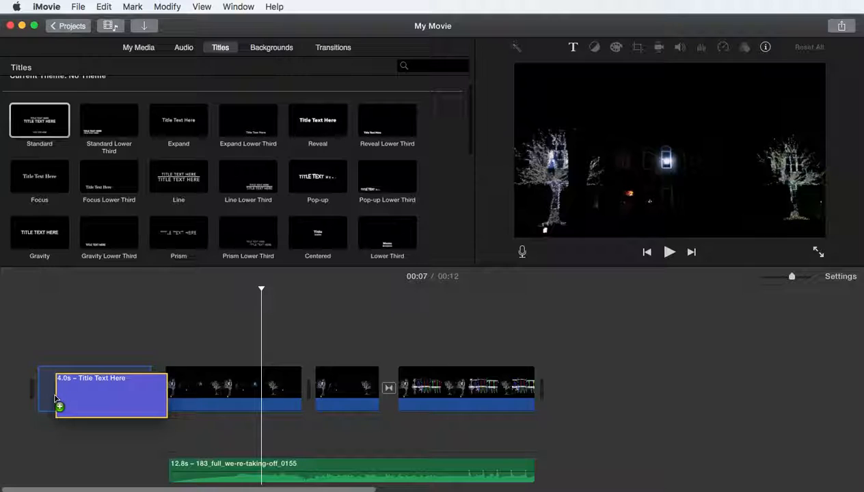
{"action": "left_click_drag", "start_coordinate": [57, 399], "coordinate": [56, 398]}
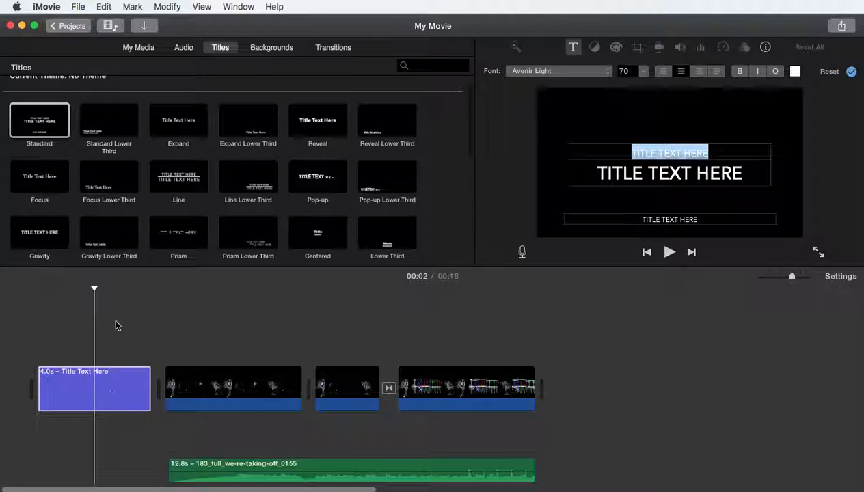
{"action": "left_click", "coordinate": [118, 397]}
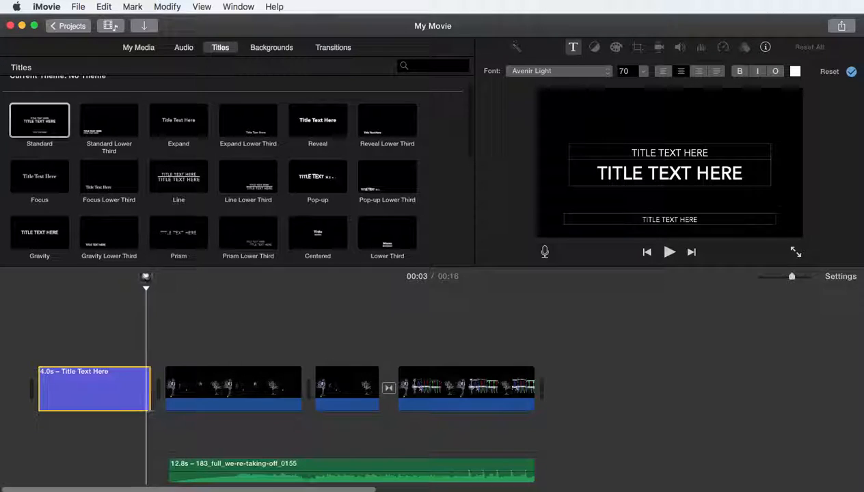
- Overlay a Pop-up title on the first video clip, starting shortly after the clip begins
{"action": "left_click_drag", "start_coordinate": [185, 275], "coordinate": [279, 283]}
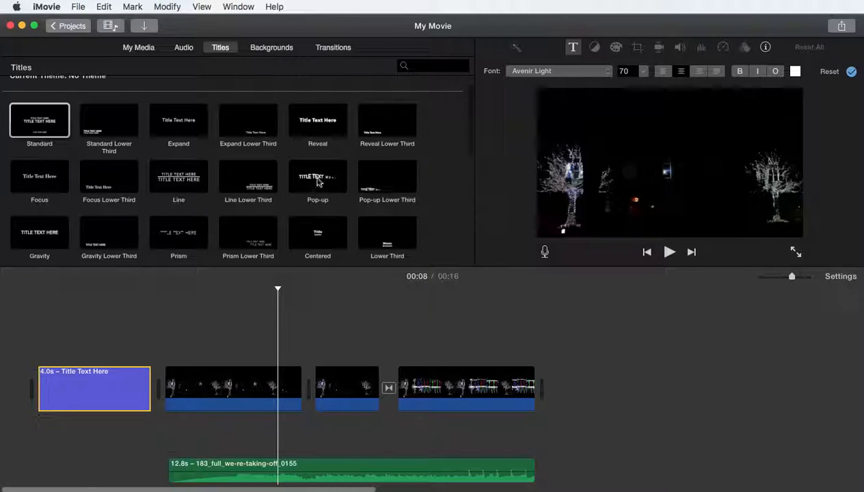
{"action": "left_click_drag", "start_coordinate": [320, 180], "coordinate": [186, 350]}
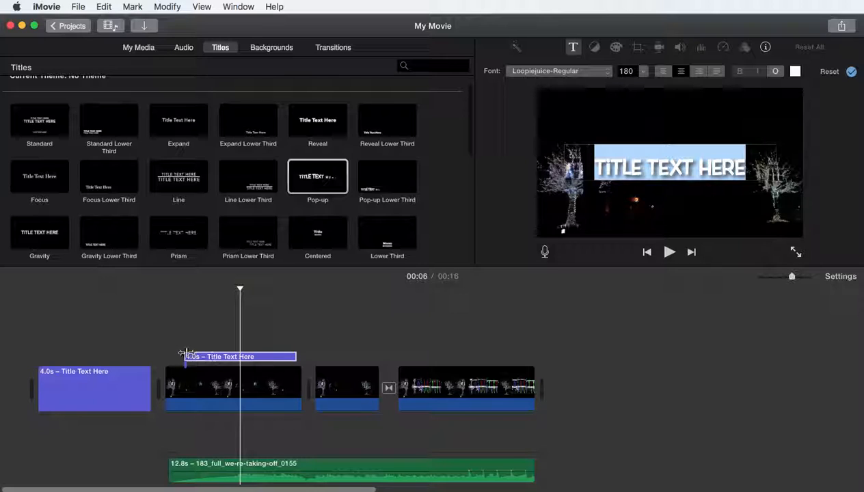
{"action": "mouse_move", "coordinate": [214, 371]}
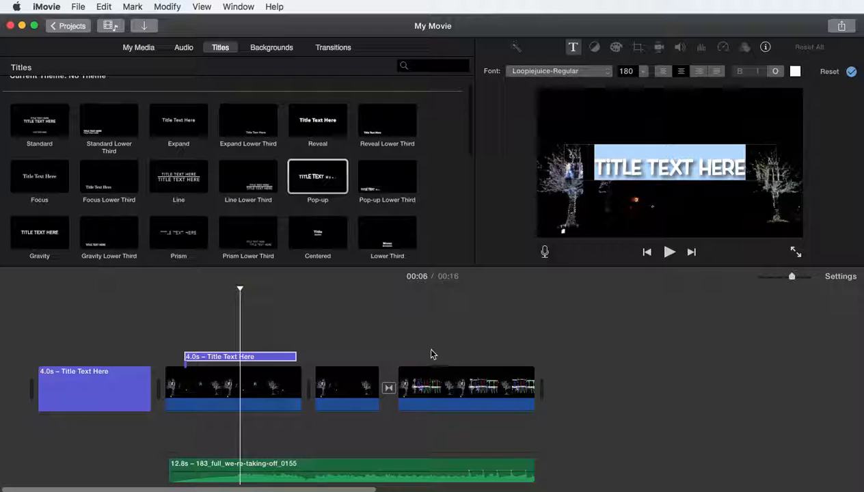
- Look through the transitions, maps and backgrounds, and titles, and return to the mikeProj media
{"action": "left_click", "coordinate": [335, 48]}
{"action": "left_click", "coordinate": [273, 48]}
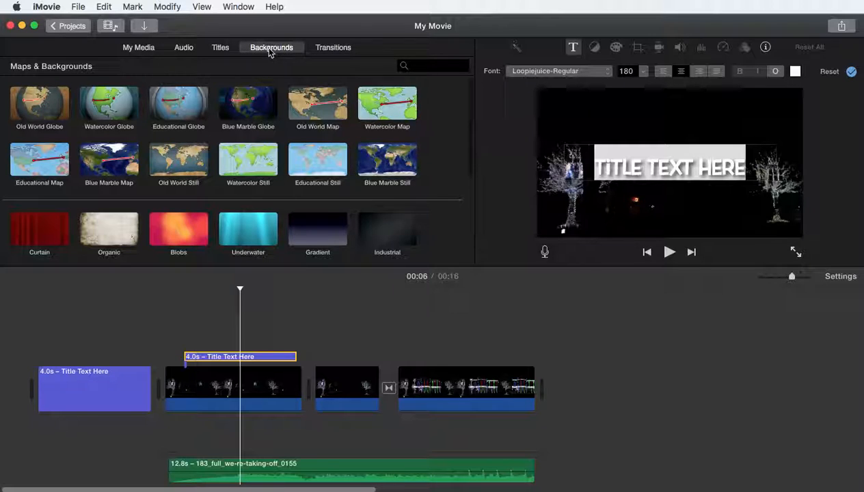
{"action": "left_click", "coordinate": [221, 48]}
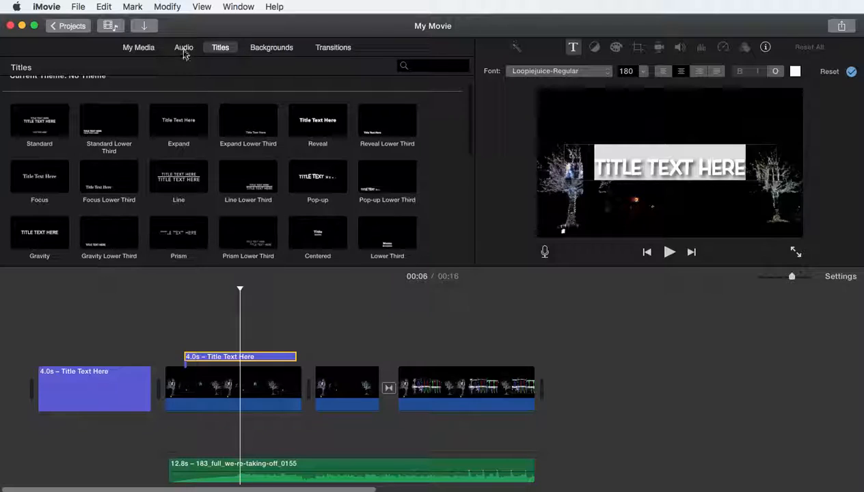
{"action": "left_click", "coordinate": [146, 50]}
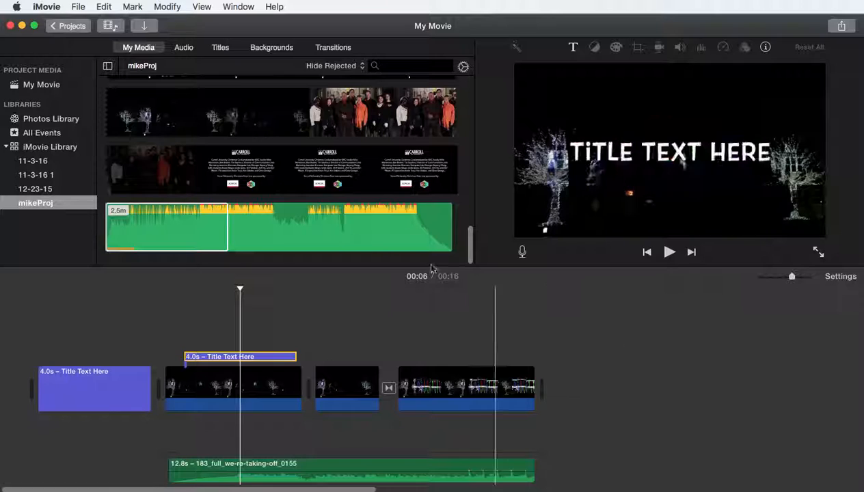
- Open the settings for sharing My Movie as a file and move the dialog fully into view
{"action": "left_click", "coordinate": [79, 7]}
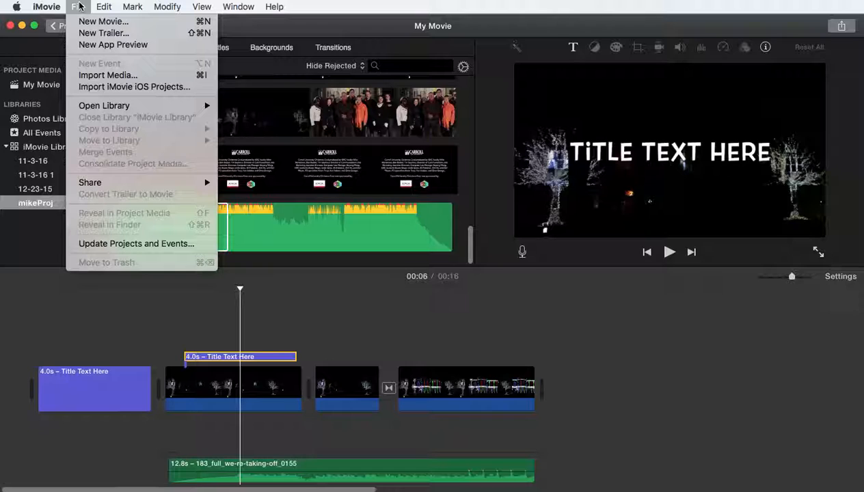
{"action": "left_click", "coordinate": [80, 6]}
{"action": "left_click", "coordinate": [331, 318]}
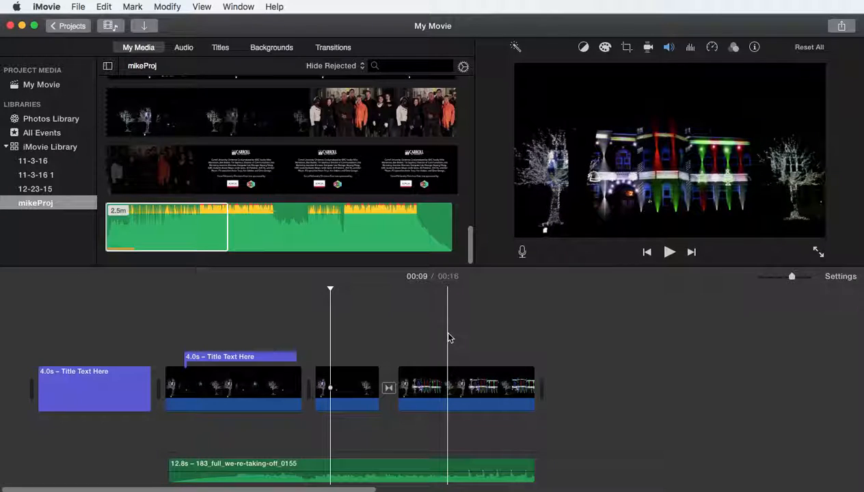
{"action": "left_click", "coordinate": [78, 7]}
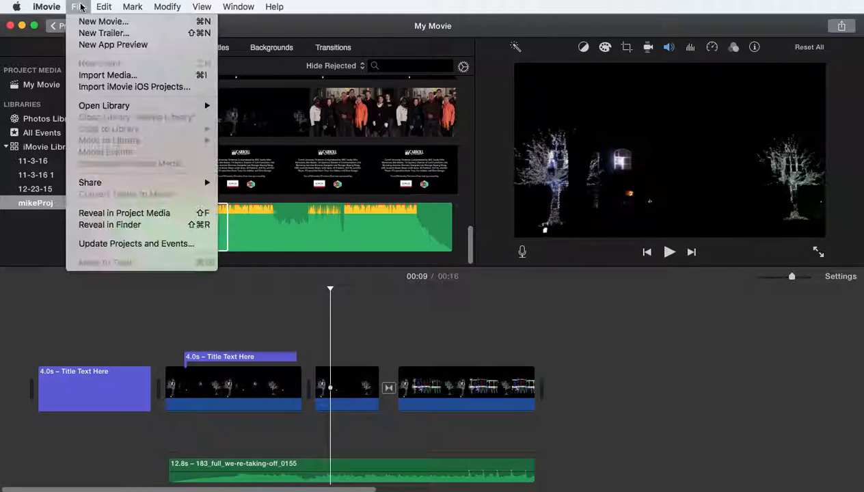
{"action": "mouse_move", "coordinate": [108, 185]}
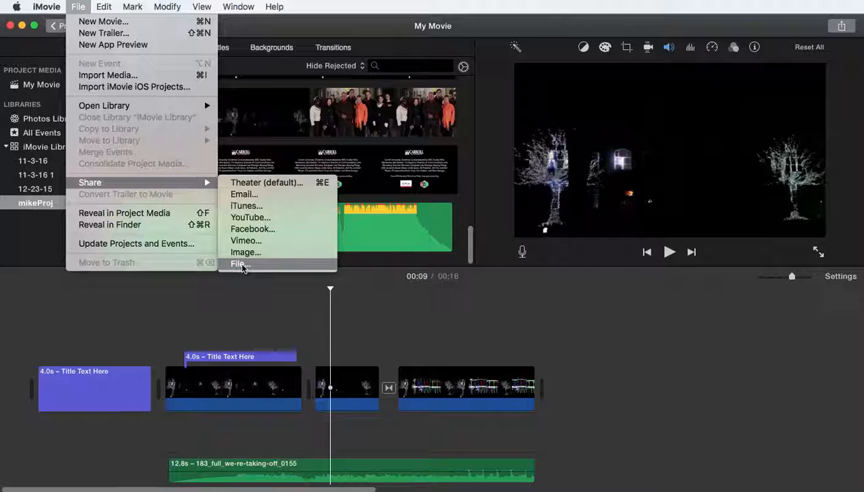
{"action": "left_click", "coordinate": [240, 265]}
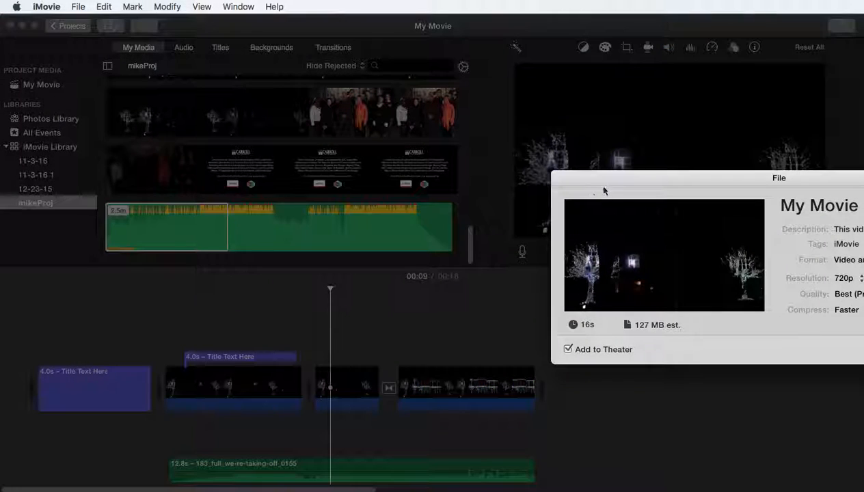
{"action": "left_click_drag", "start_coordinate": [451, 139], "coordinate": [289, 66]}
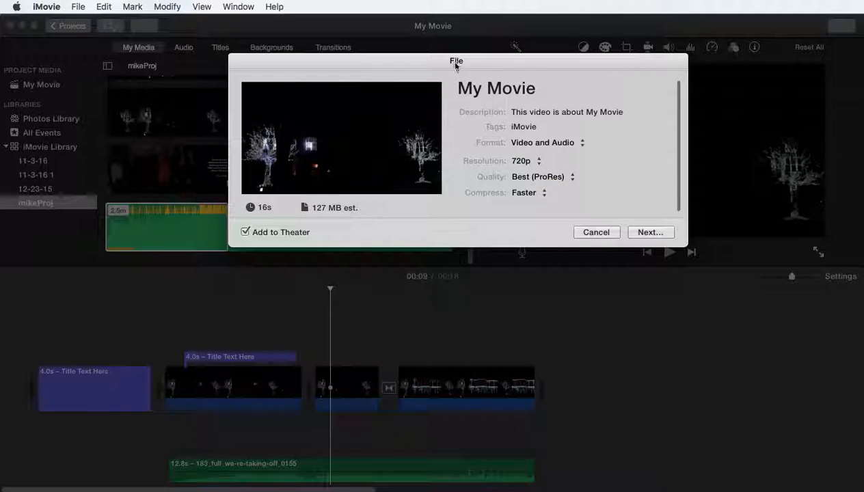
- Check the export's format and resolution choices and its save dialog, and cancel the export without saving
{"action": "left_click", "coordinate": [583, 144]}
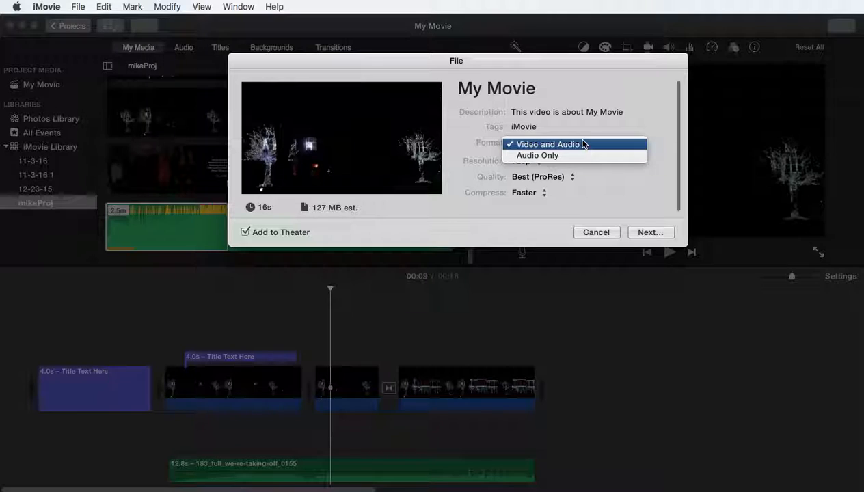
{"action": "left_click", "coordinate": [584, 127]}
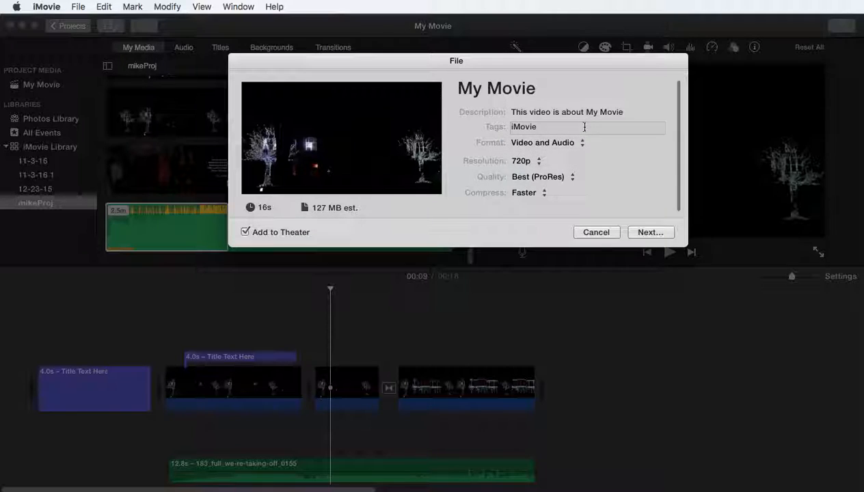
{"action": "left_click", "coordinate": [539, 161]}
{"action": "left_click", "coordinate": [540, 163]}
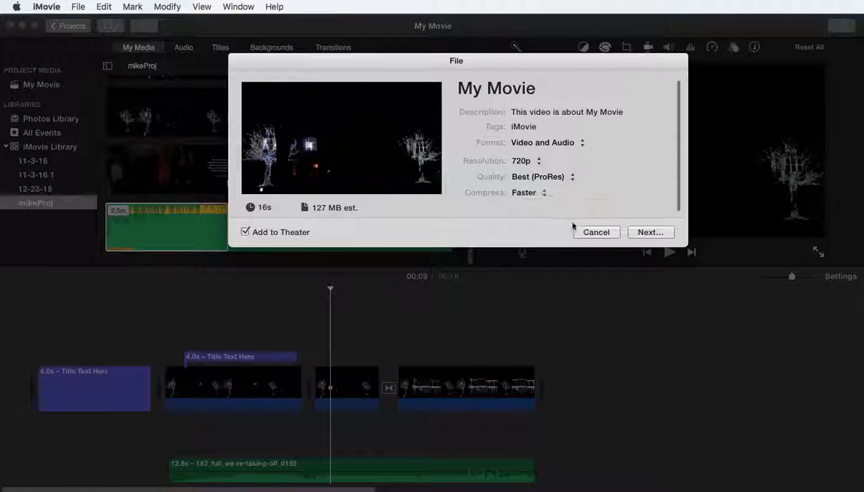
{"action": "left_click", "coordinate": [651, 233]}
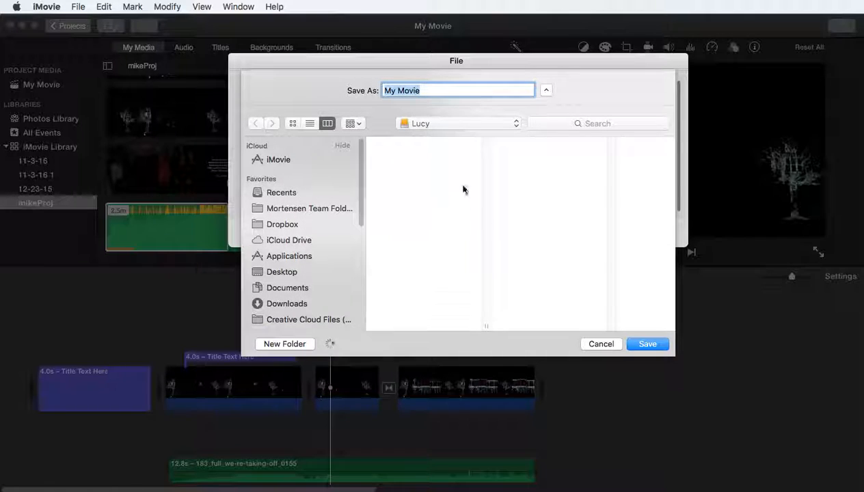
{"action": "left_click", "coordinate": [596, 344]}
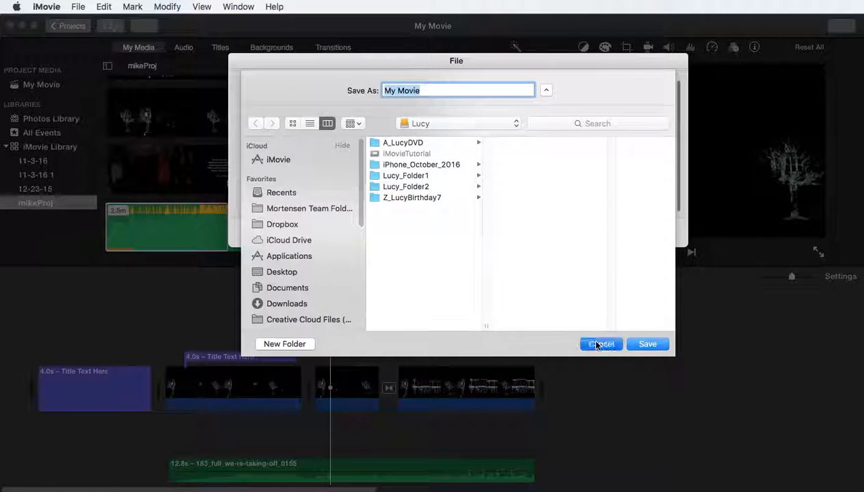
{"action": "left_click", "coordinate": [600, 232]}
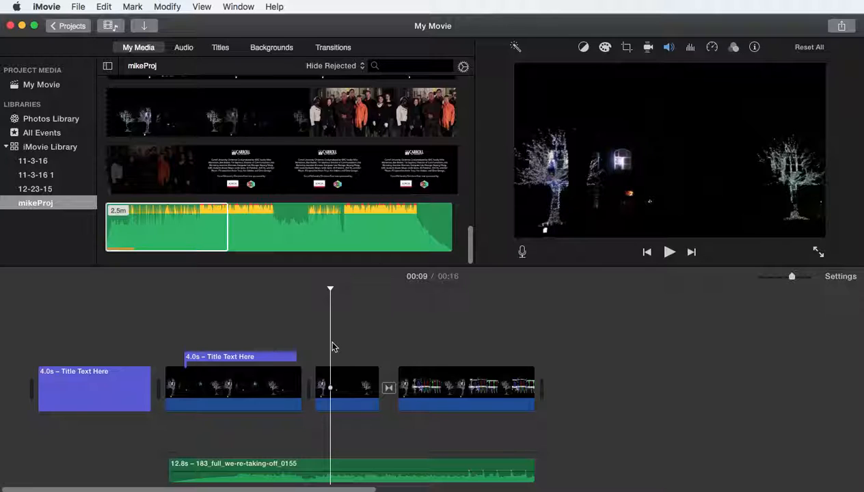
{"action": "right_click", "coordinate": [354, 380]}
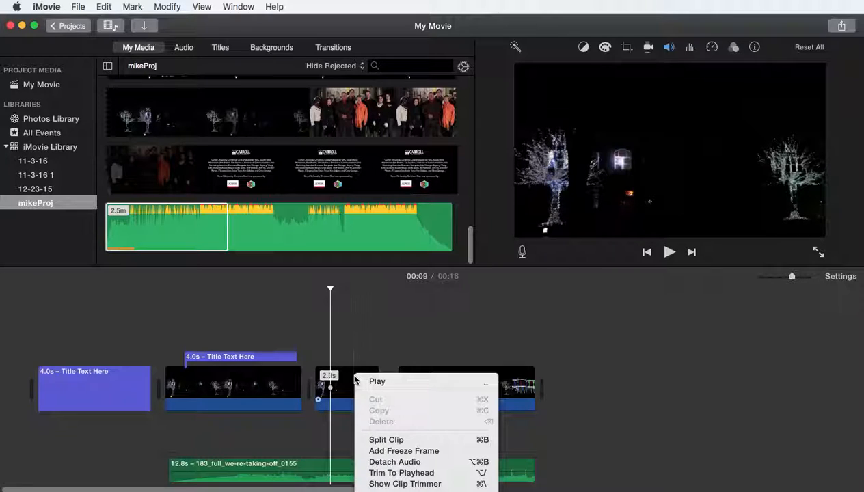
{"action": "key", "text": "Escape"}
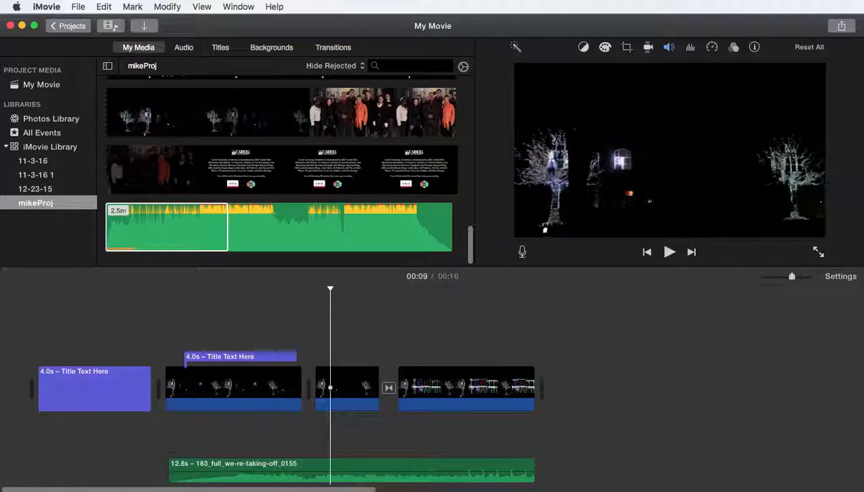
{"action": "key", "text": "ctrl+super+Escape"}
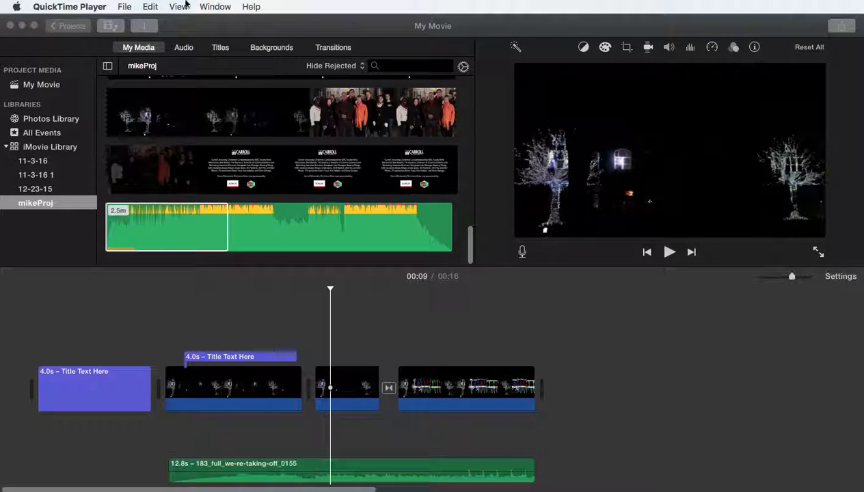
{"action": "left_click", "coordinate": [68, 6]}
{"action": "left_click", "coordinate": [72, 101]}
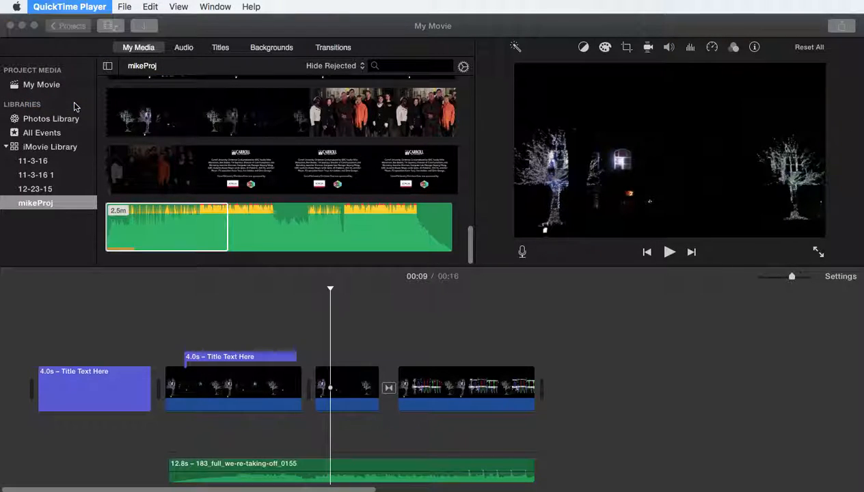